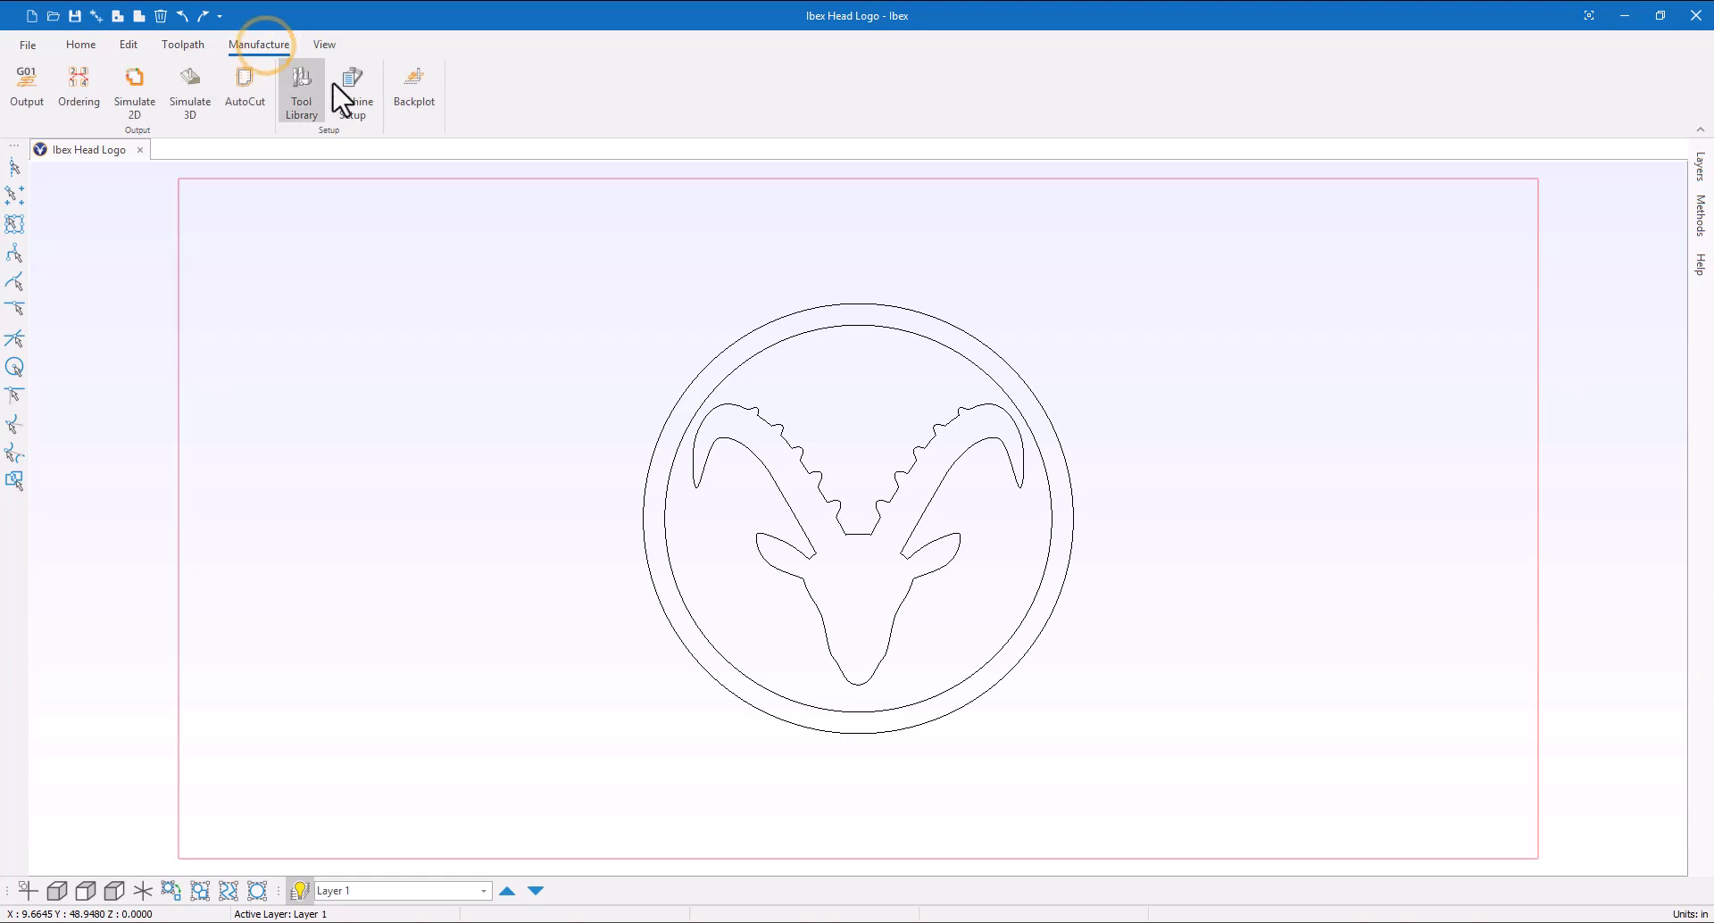
Open the machine setup and choose MulticamGC as the active post
click(366, 102)
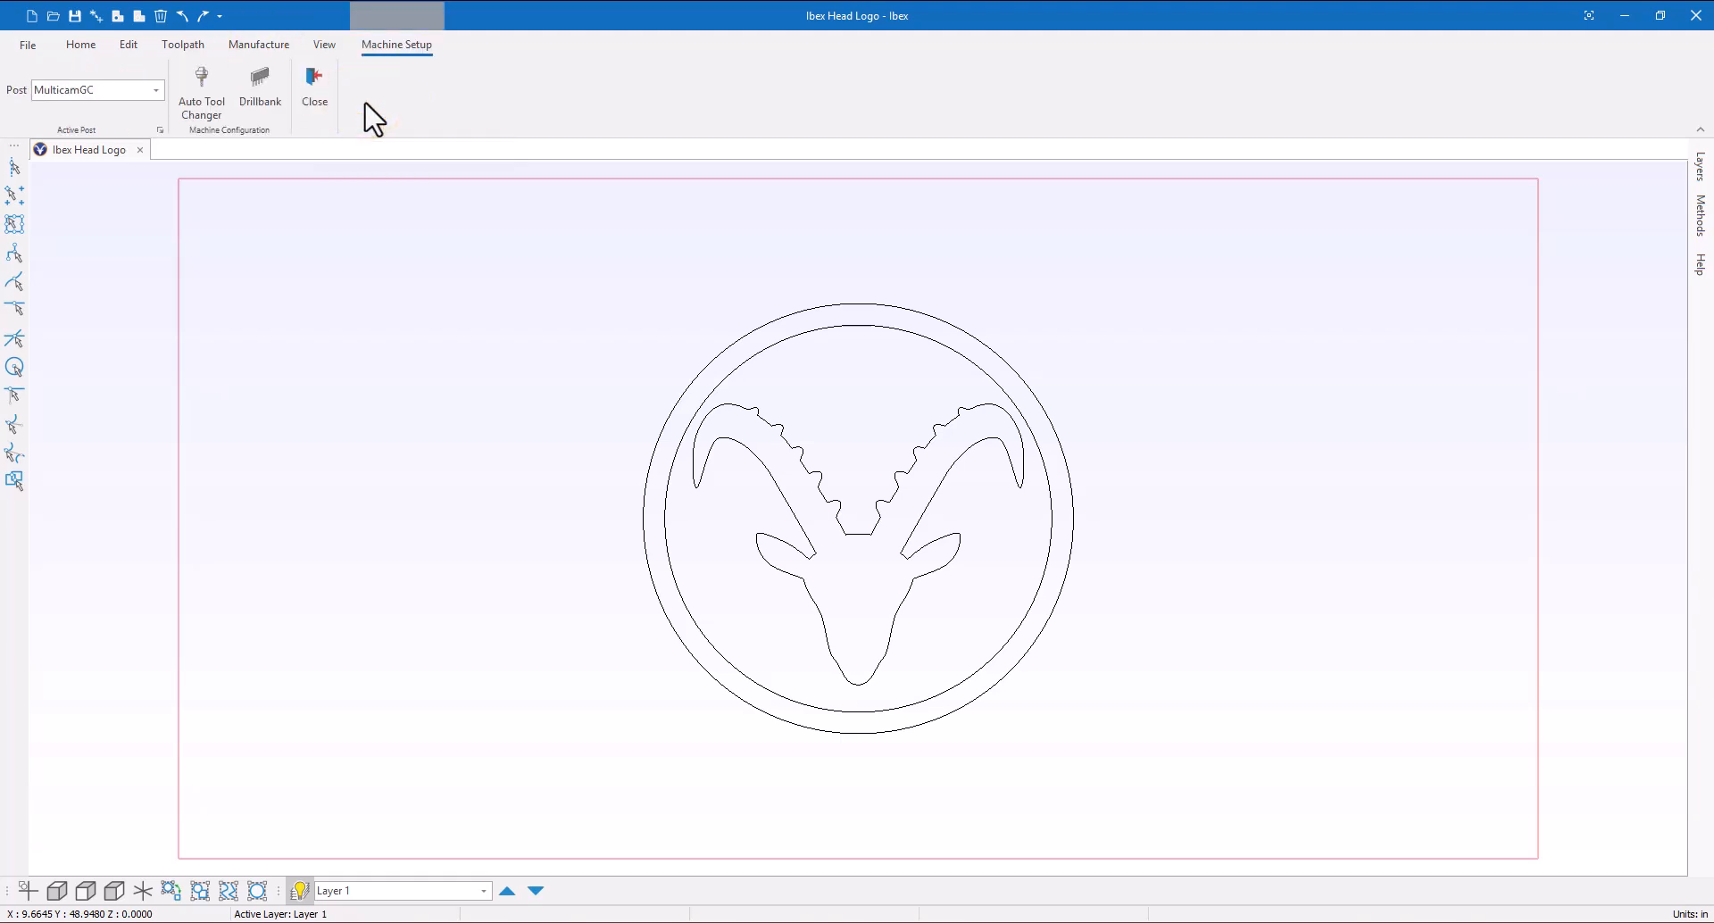
click(156, 90)
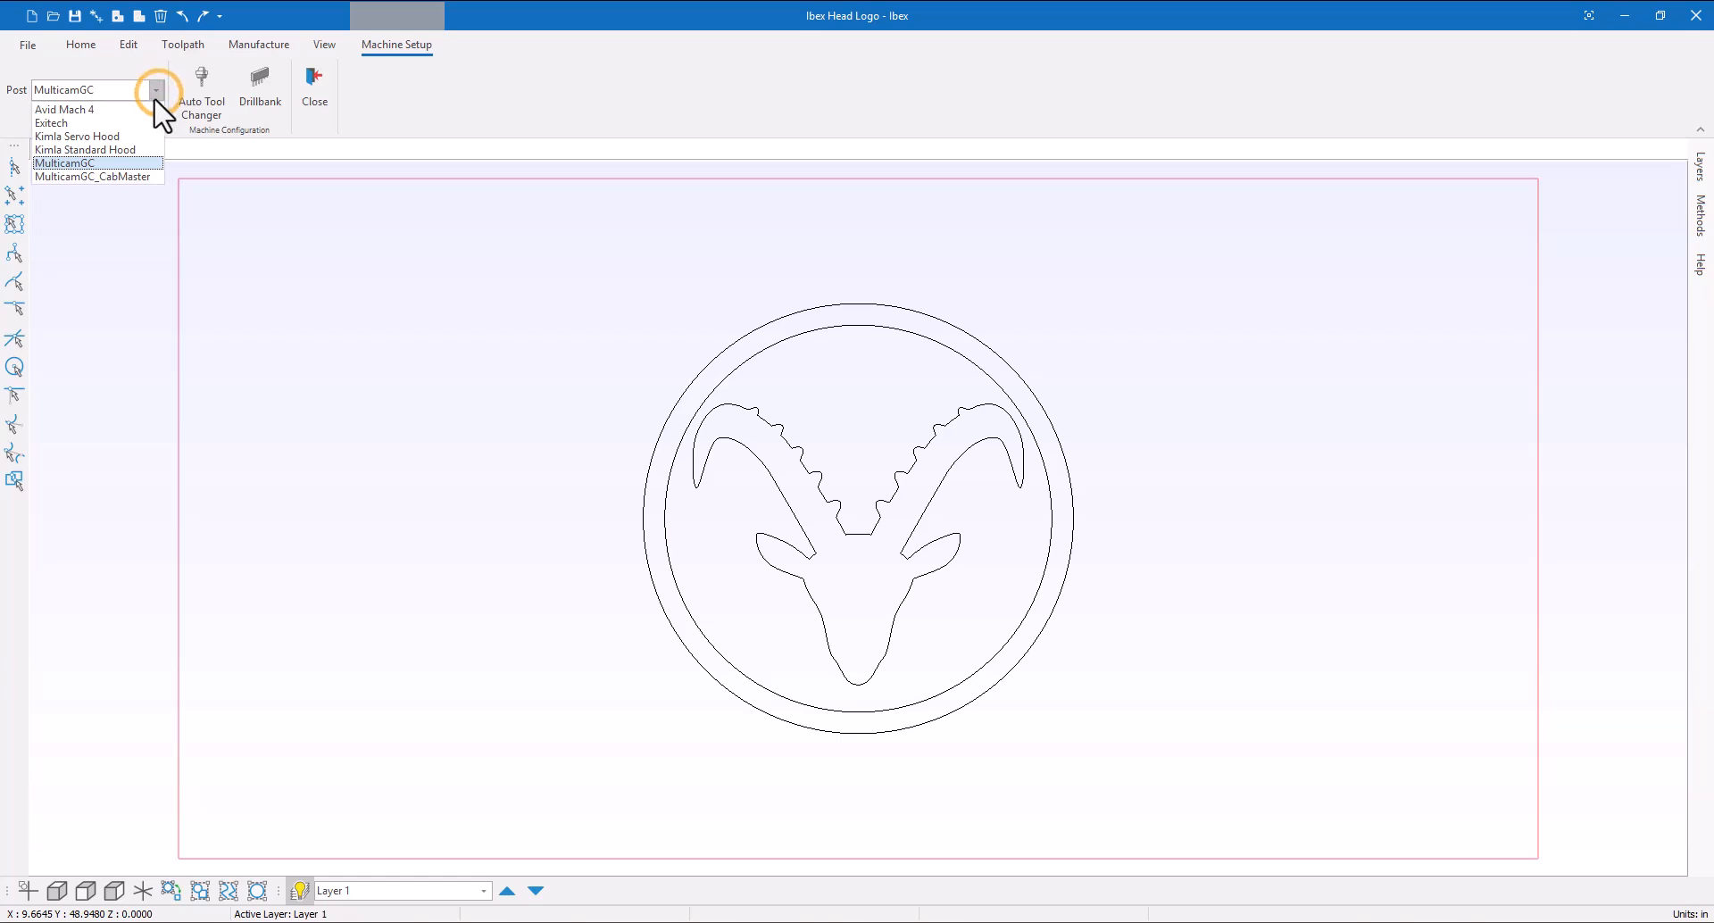
click(128, 163)
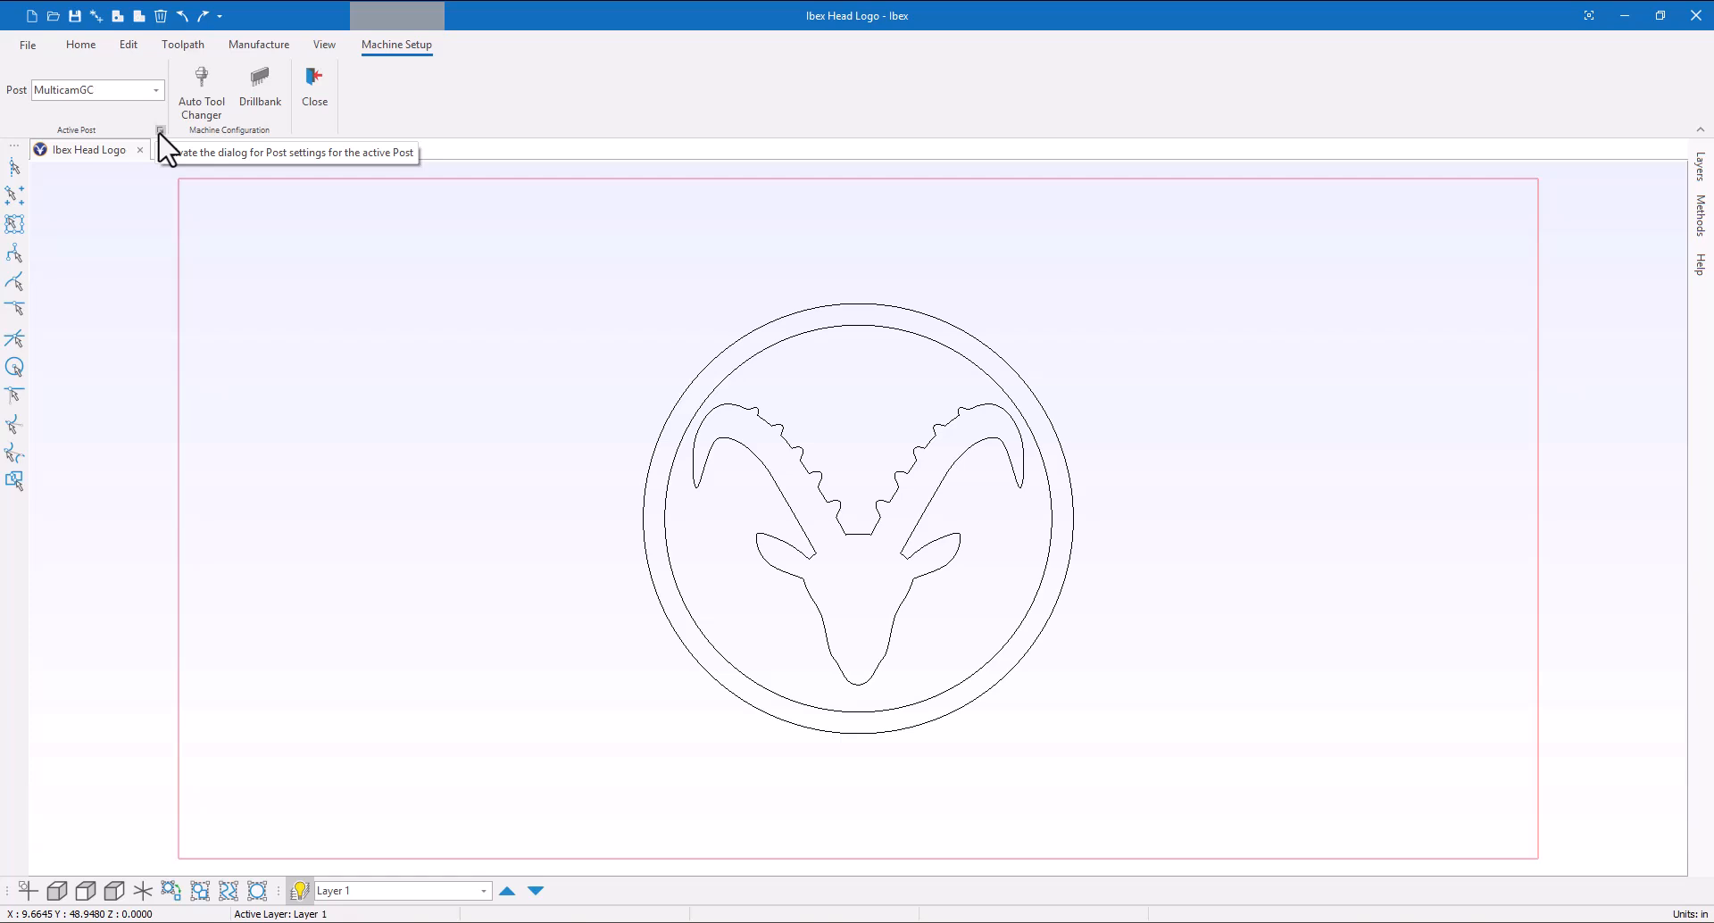
Open the post settings, expand Options, and enable ATC Active and Drillbank Active
click(161, 131)
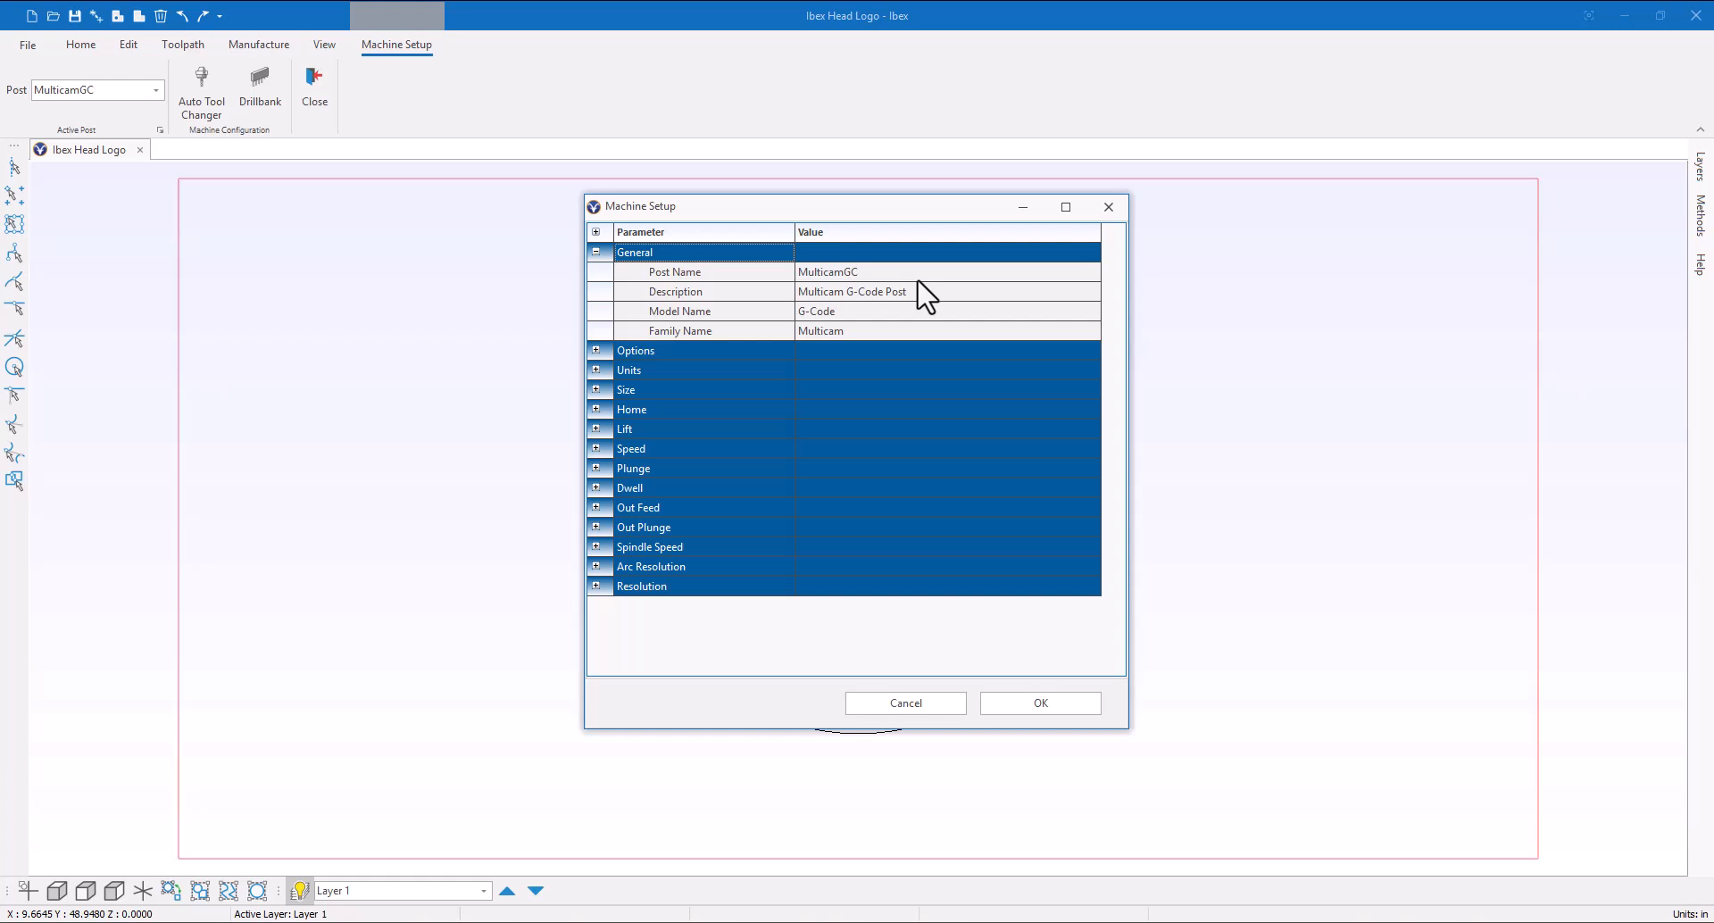
click(597, 351)
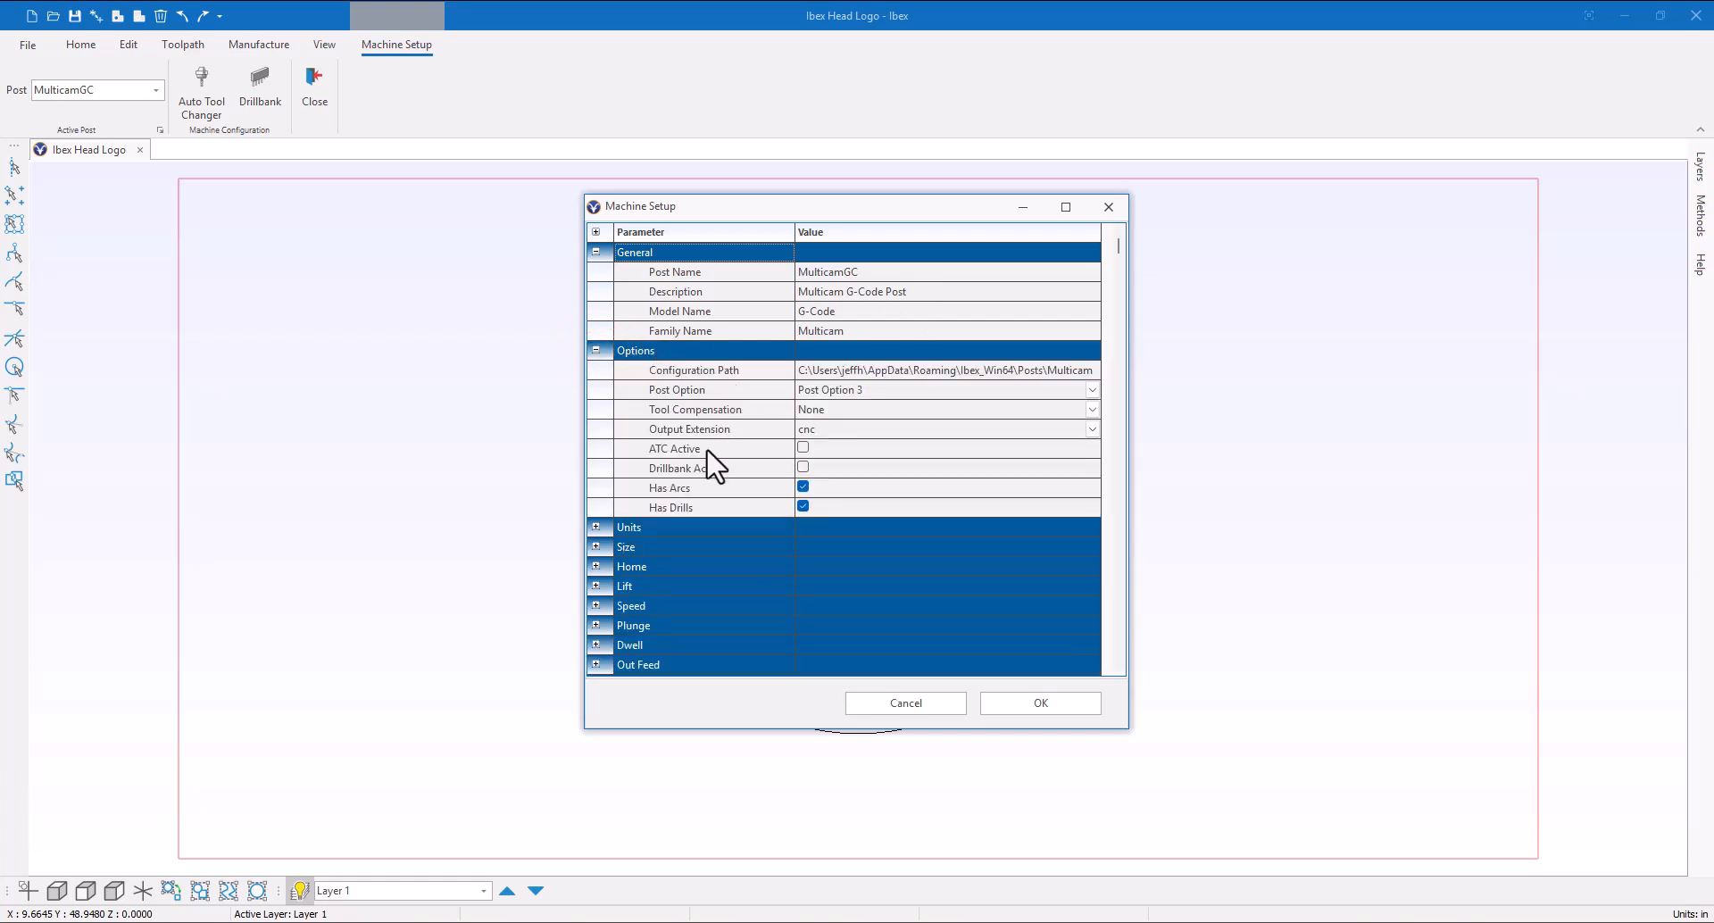
click(804, 448)
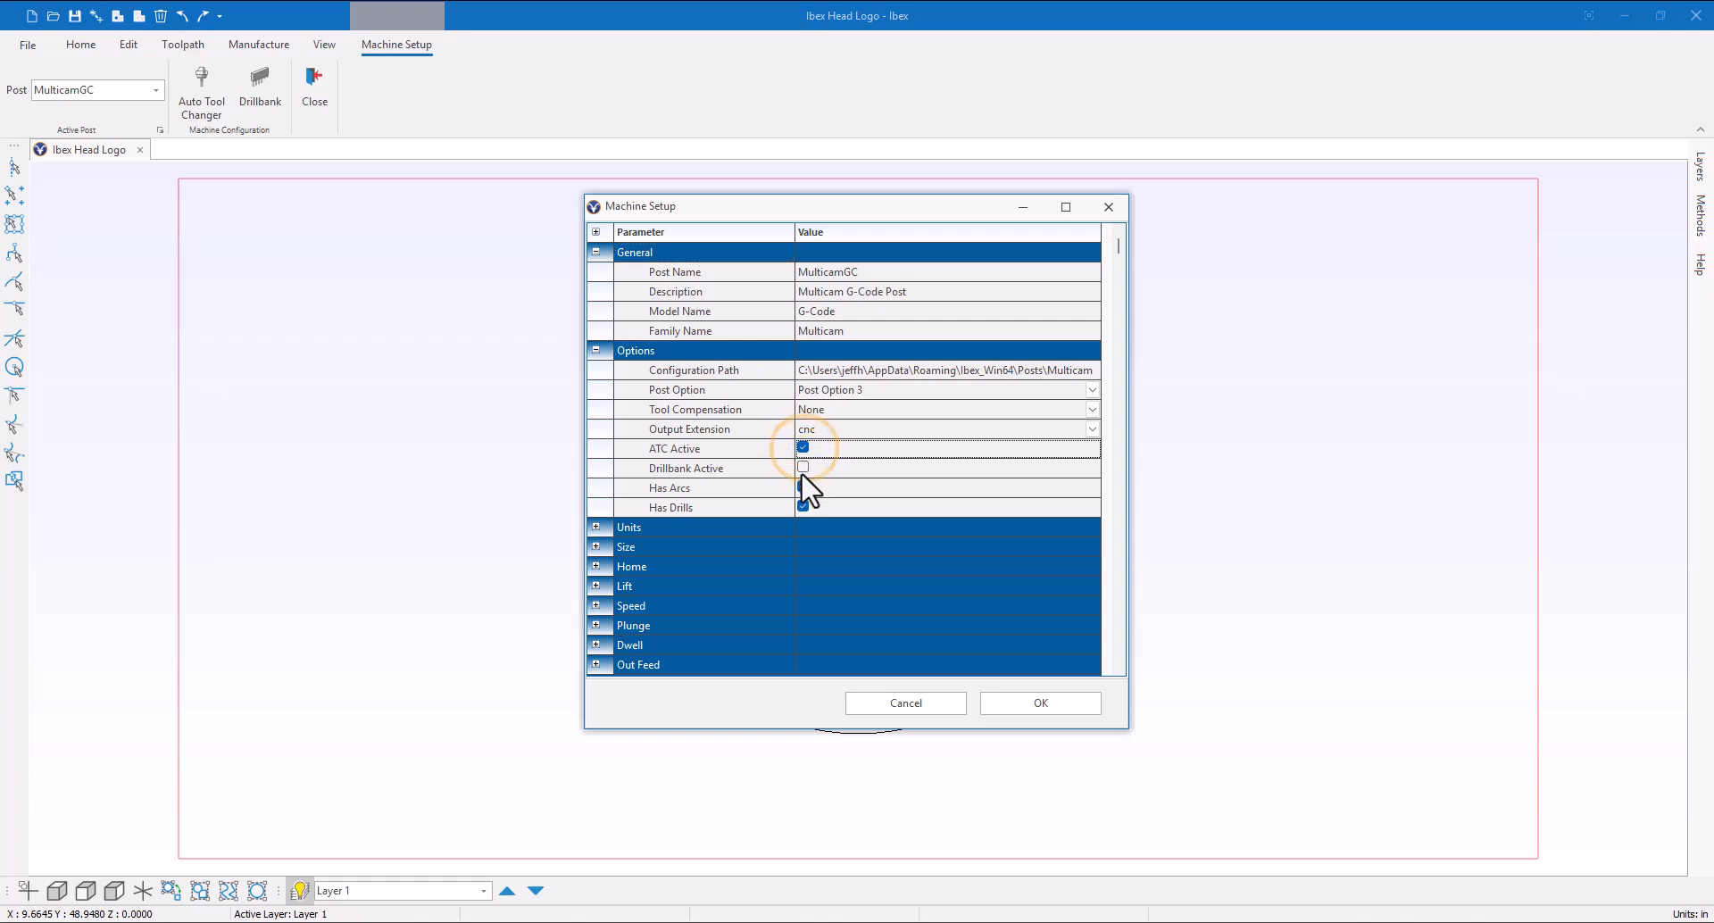
click(803, 466)
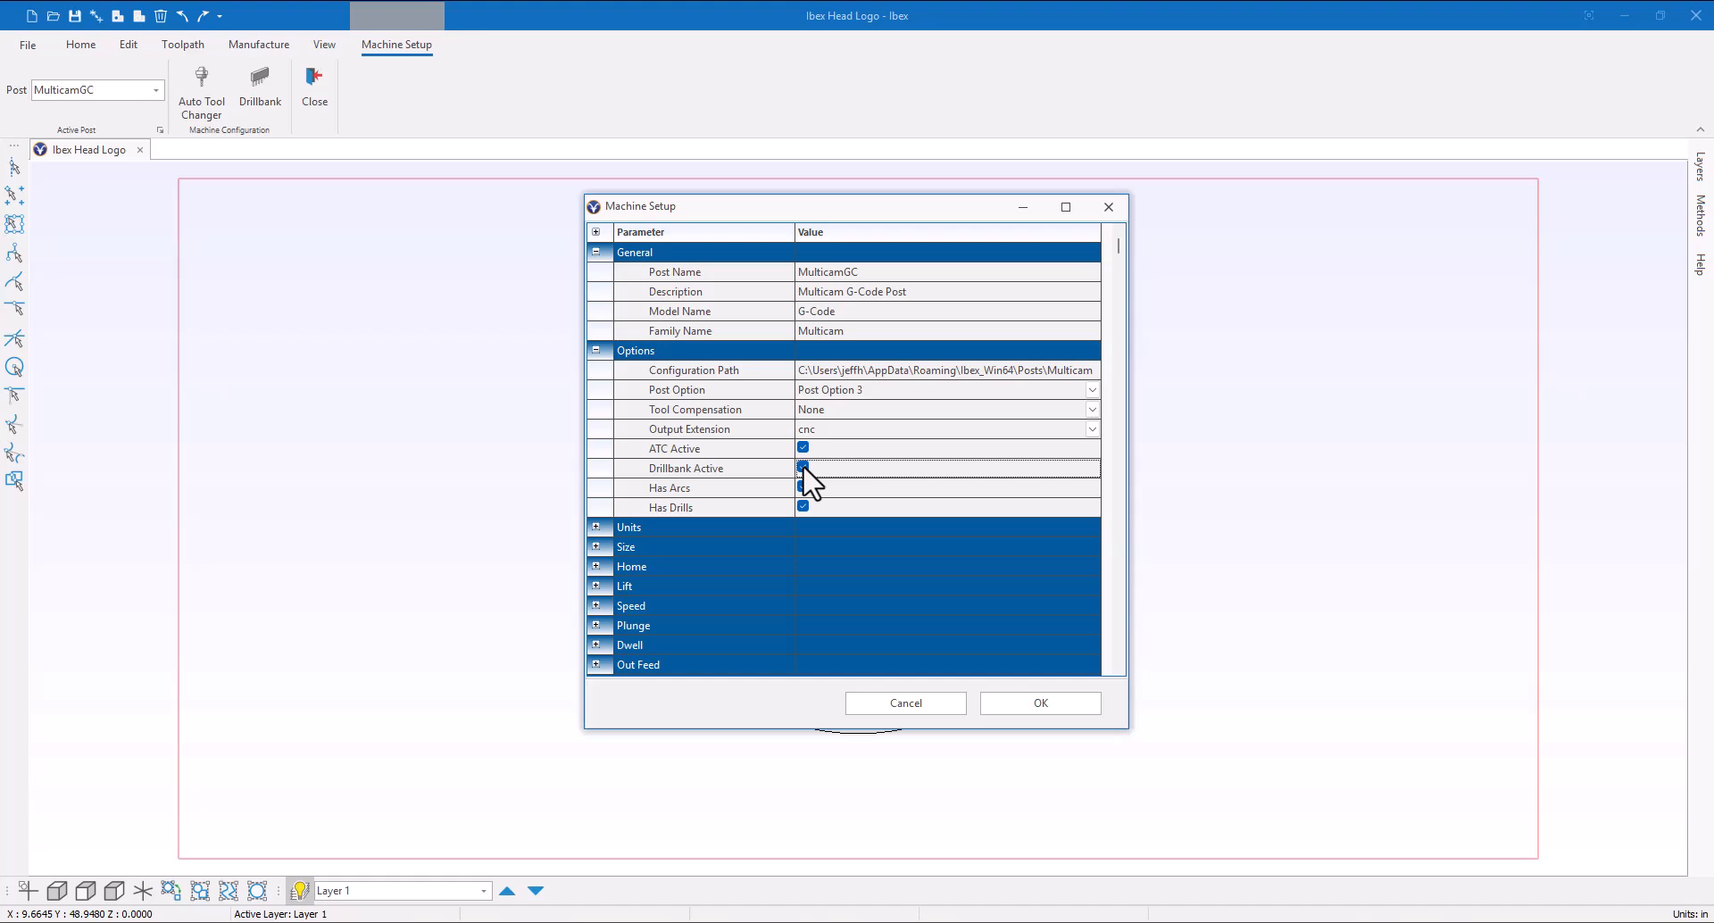
click(1051, 707)
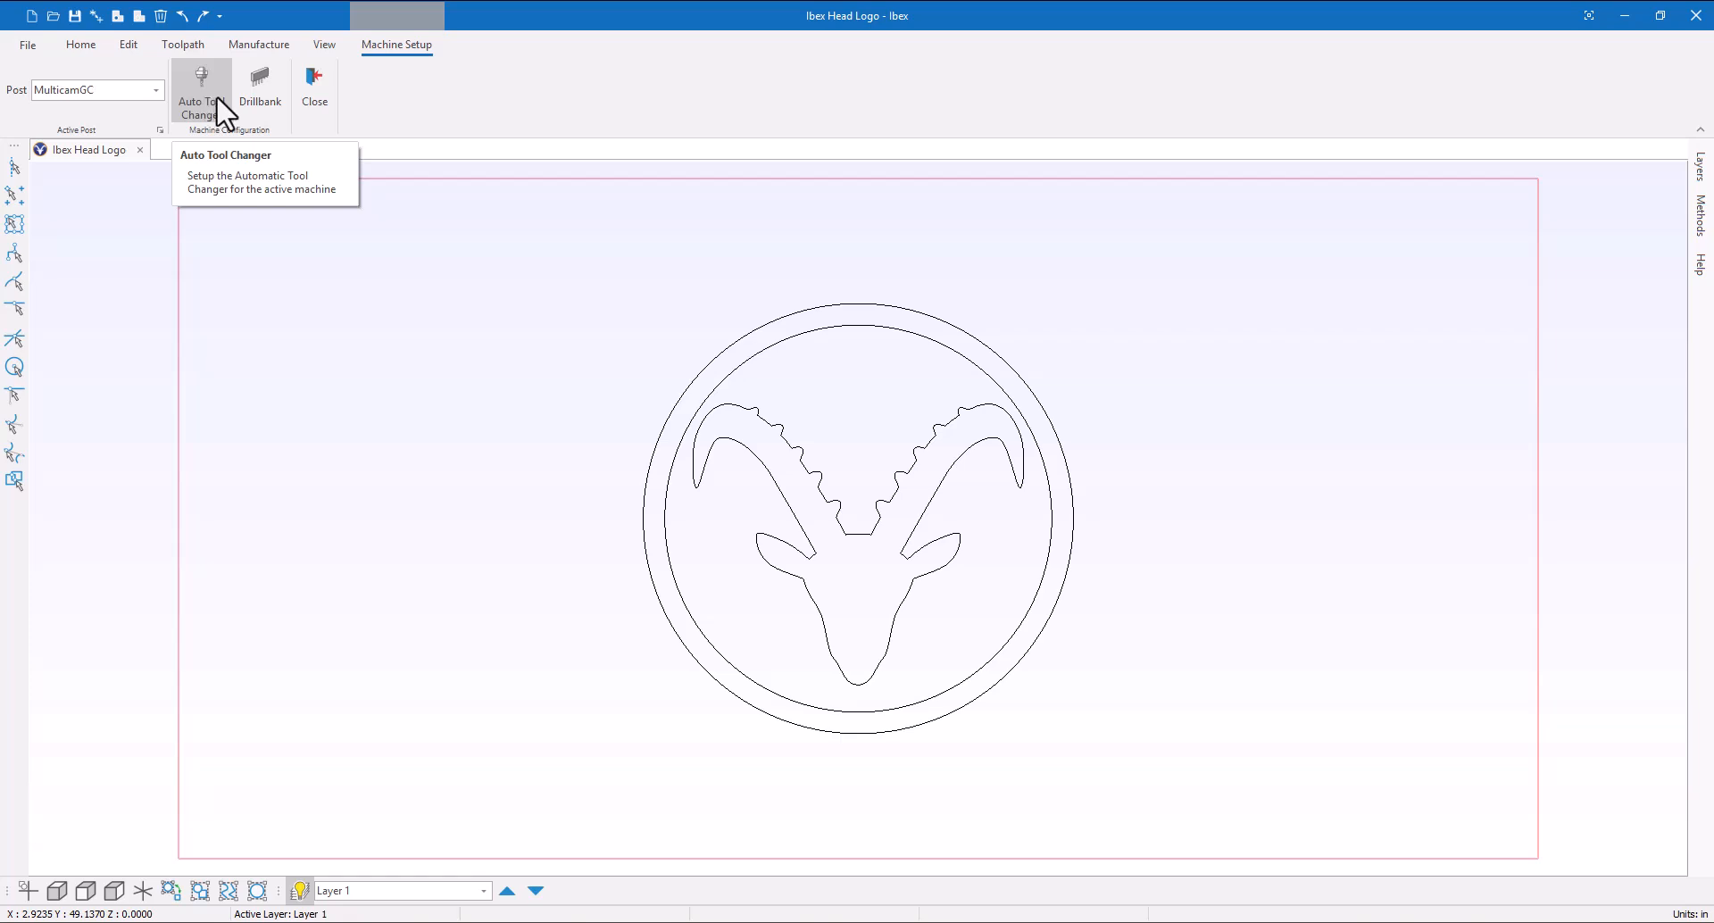
Open the Auto Tool Changer setup and set the tool count to 8
click(219, 109)
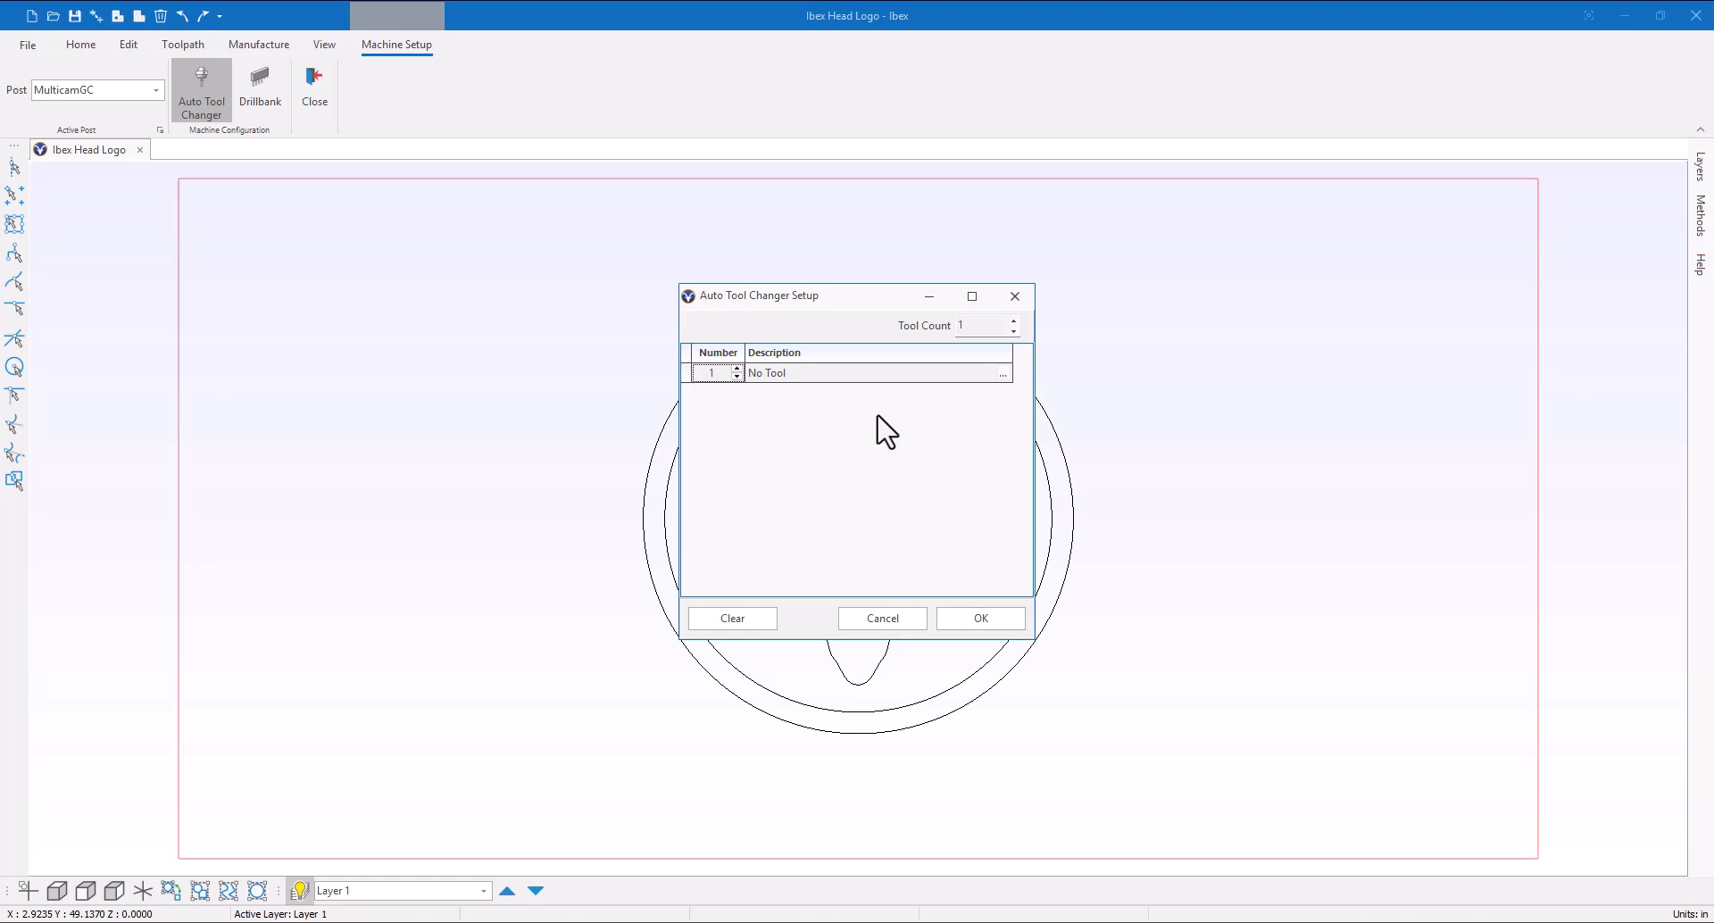
click(1014, 320)
click(1013, 320)
click(1013, 320)
click(1013, 321)
click(1014, 321)
click(1013, 321)
click(1013, 320)
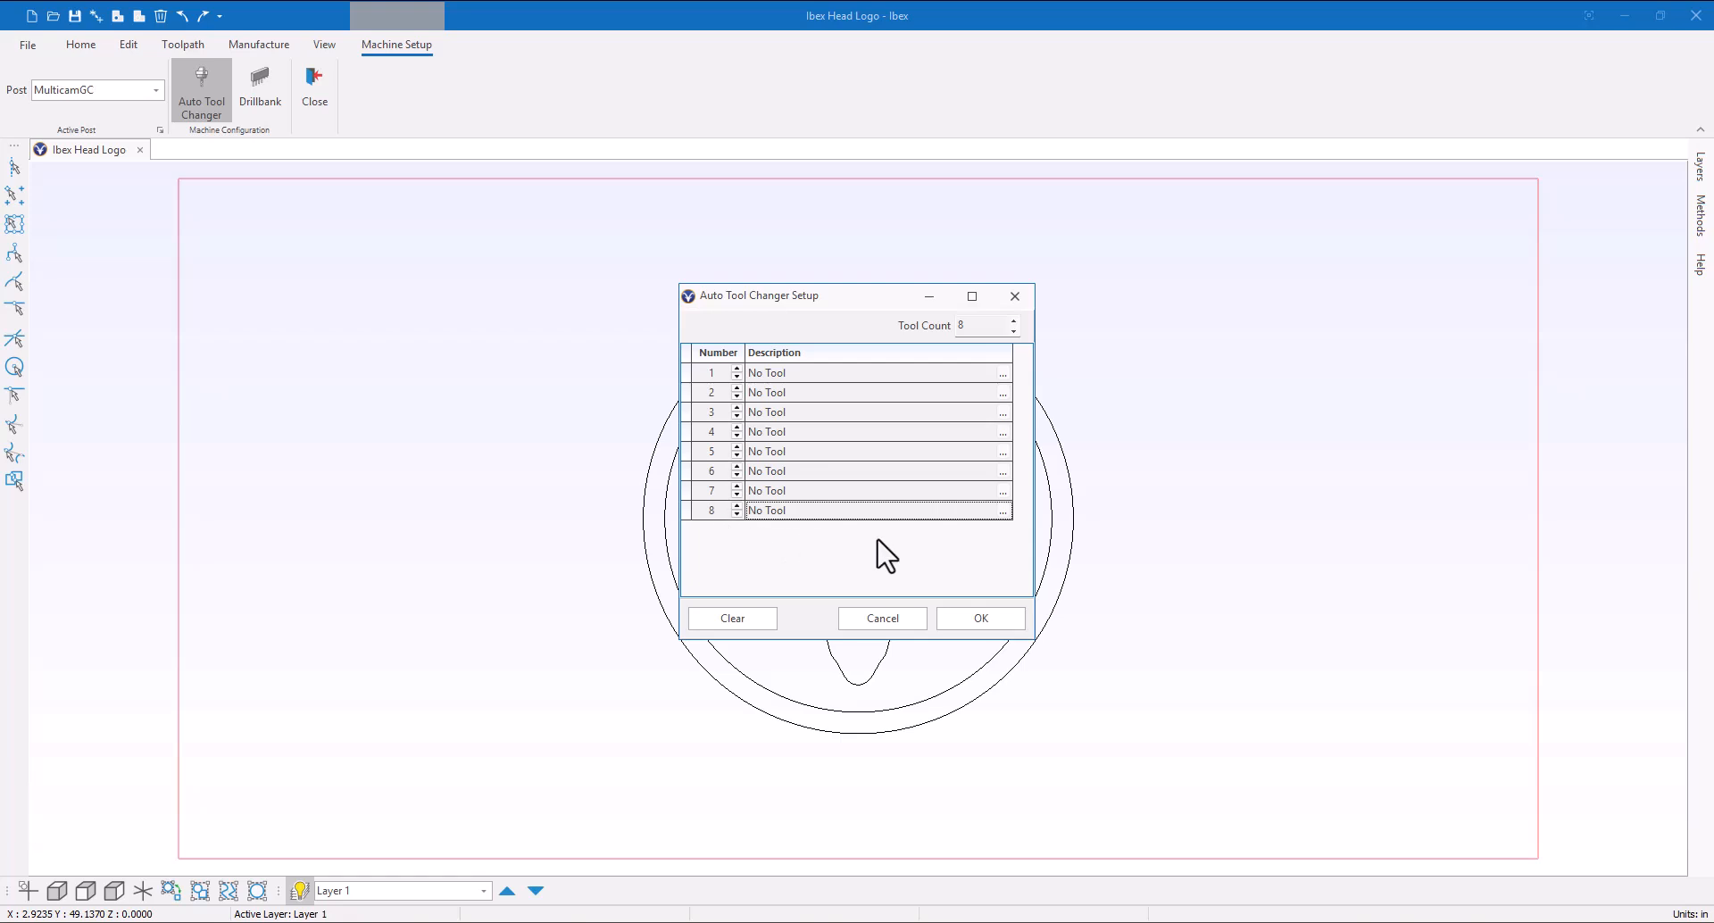
Assign 1/2" Ball End, 3/8" End Mill and 1/8" End Mill to slots 3, 6 and 1, then clear all slots
click(1003, 413)
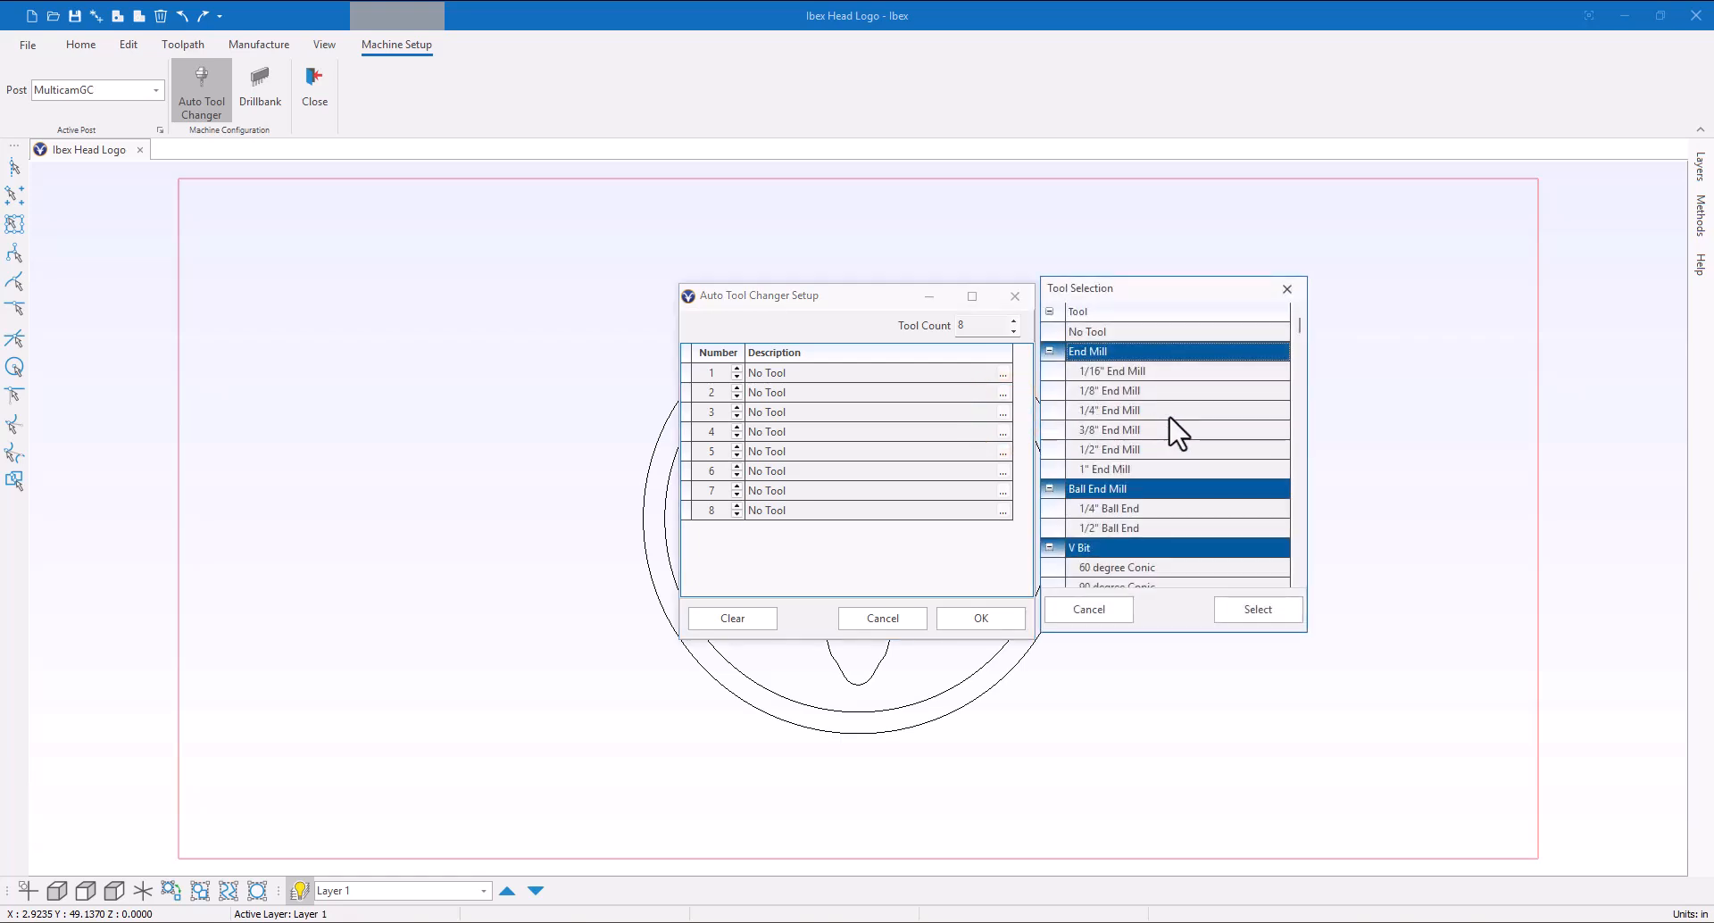
double_click(1128, 527)
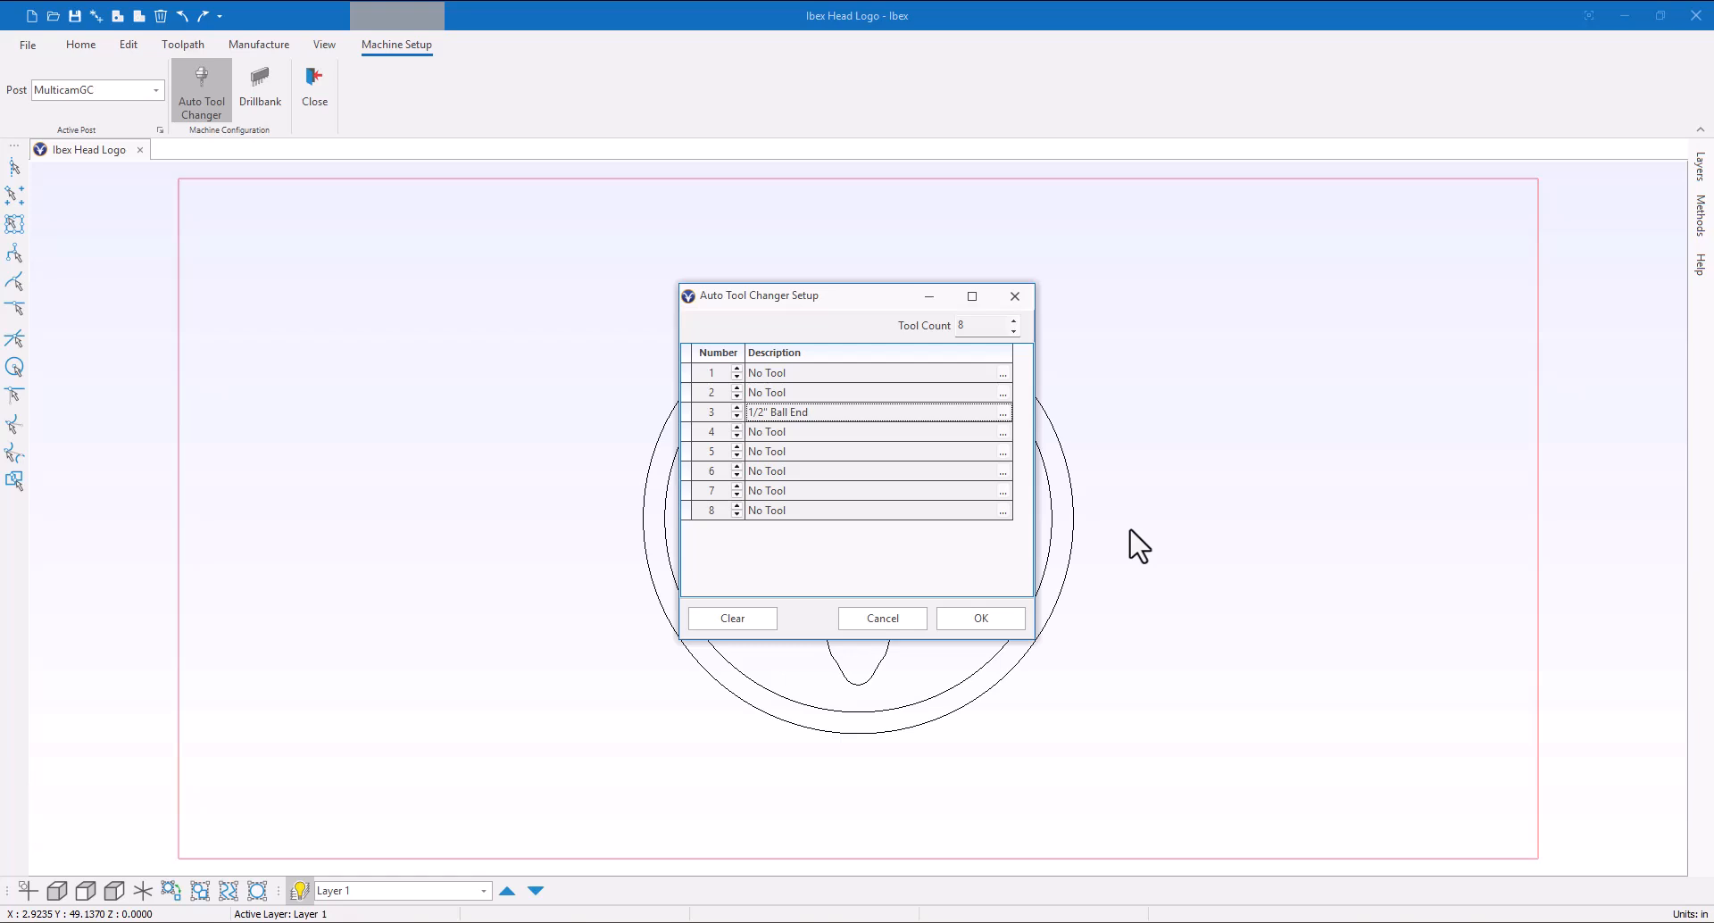
click(1003, 471)
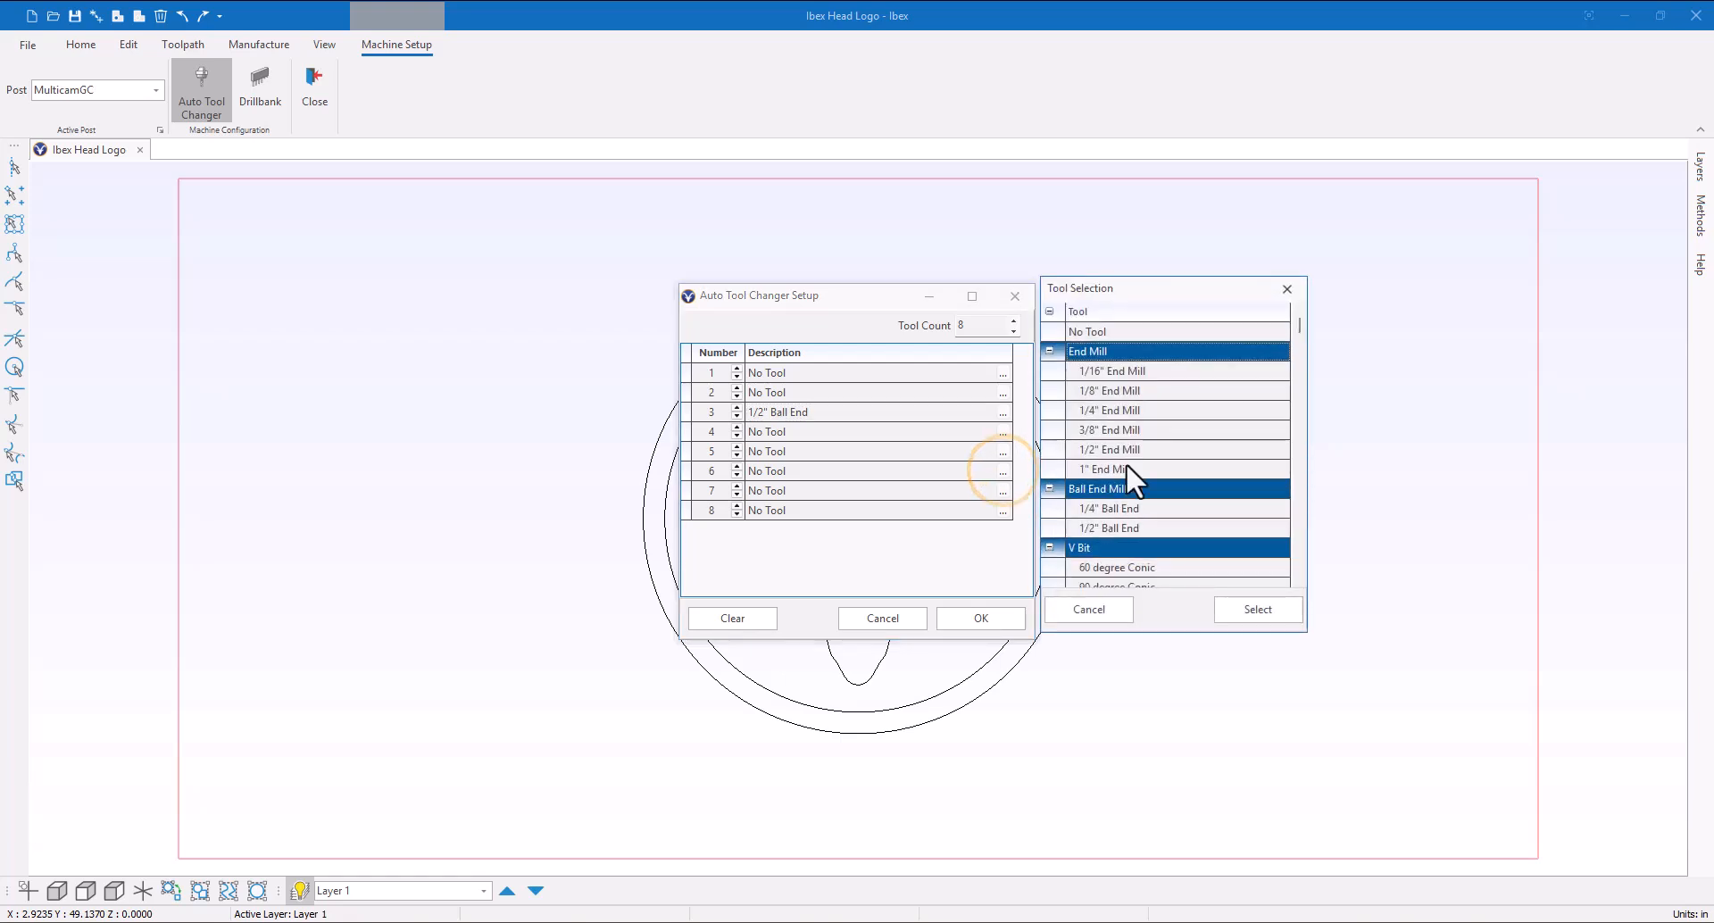
double_click(1123, 430)
click(1003, 374)
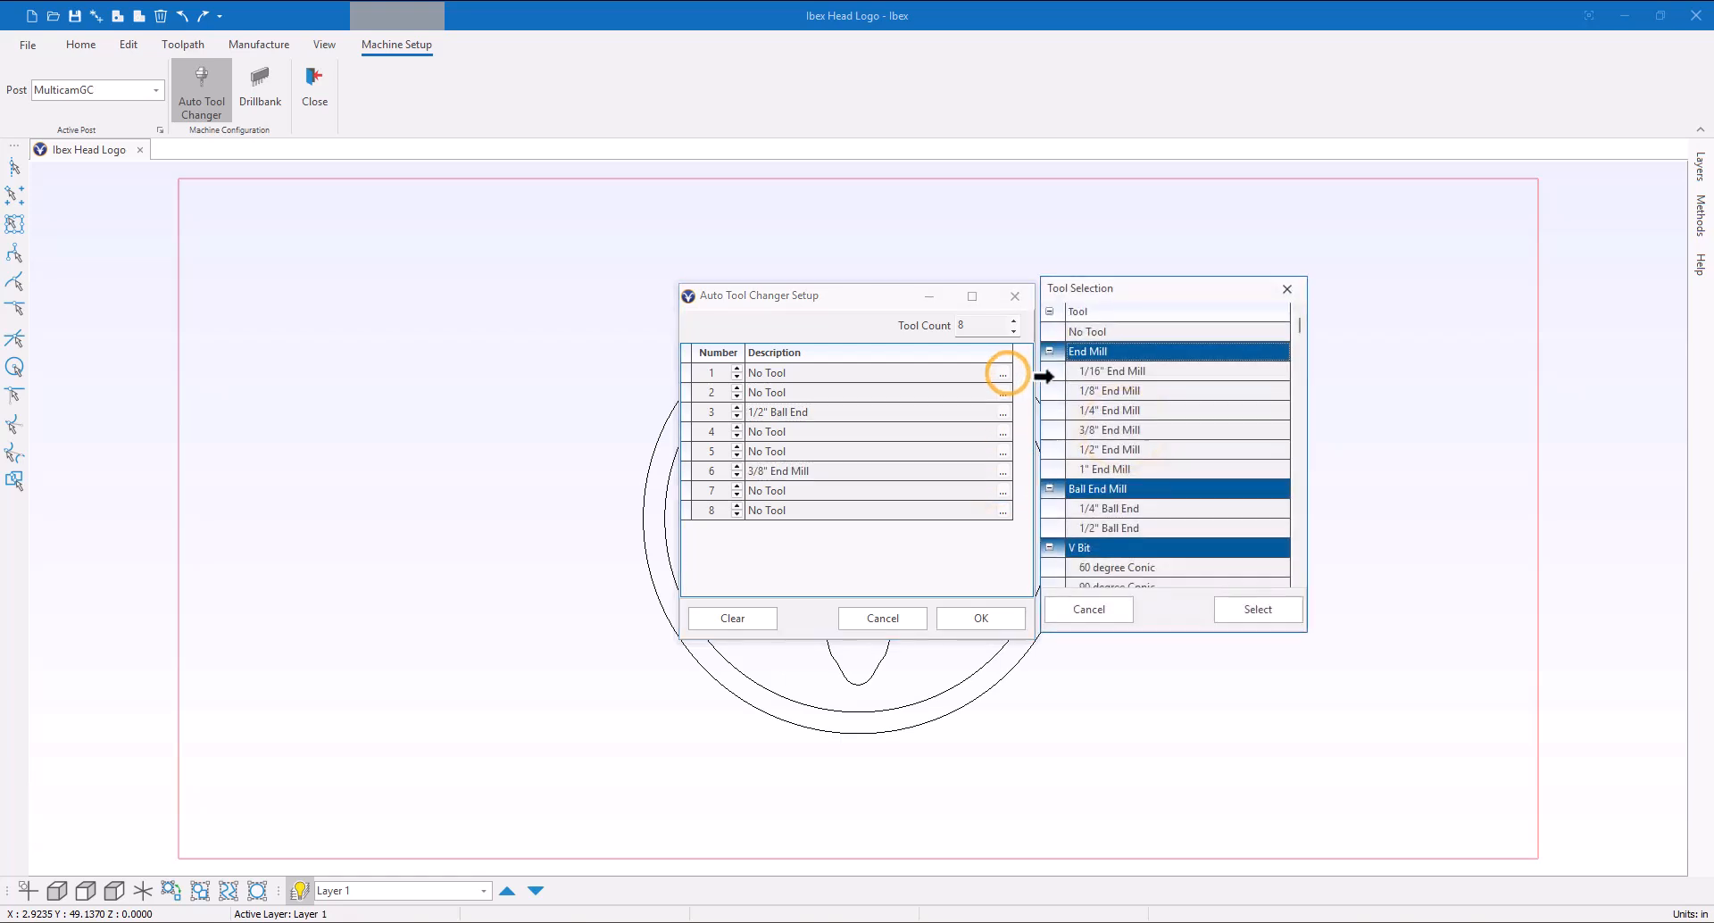
double_click(1118, 389)
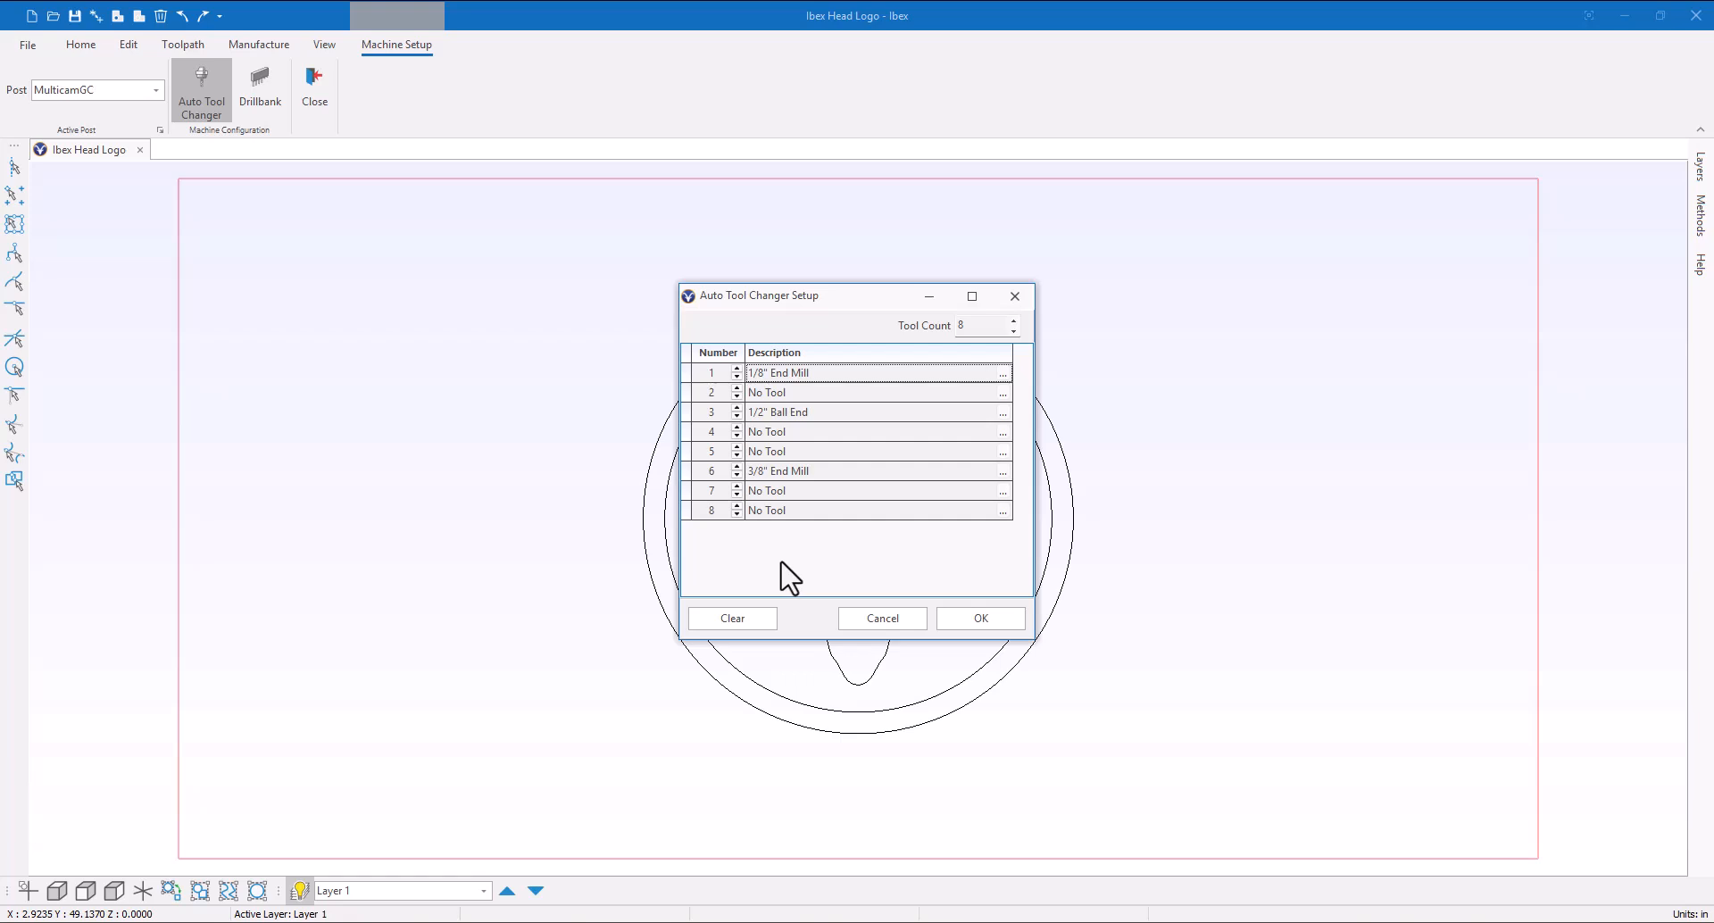
click(745, 624)
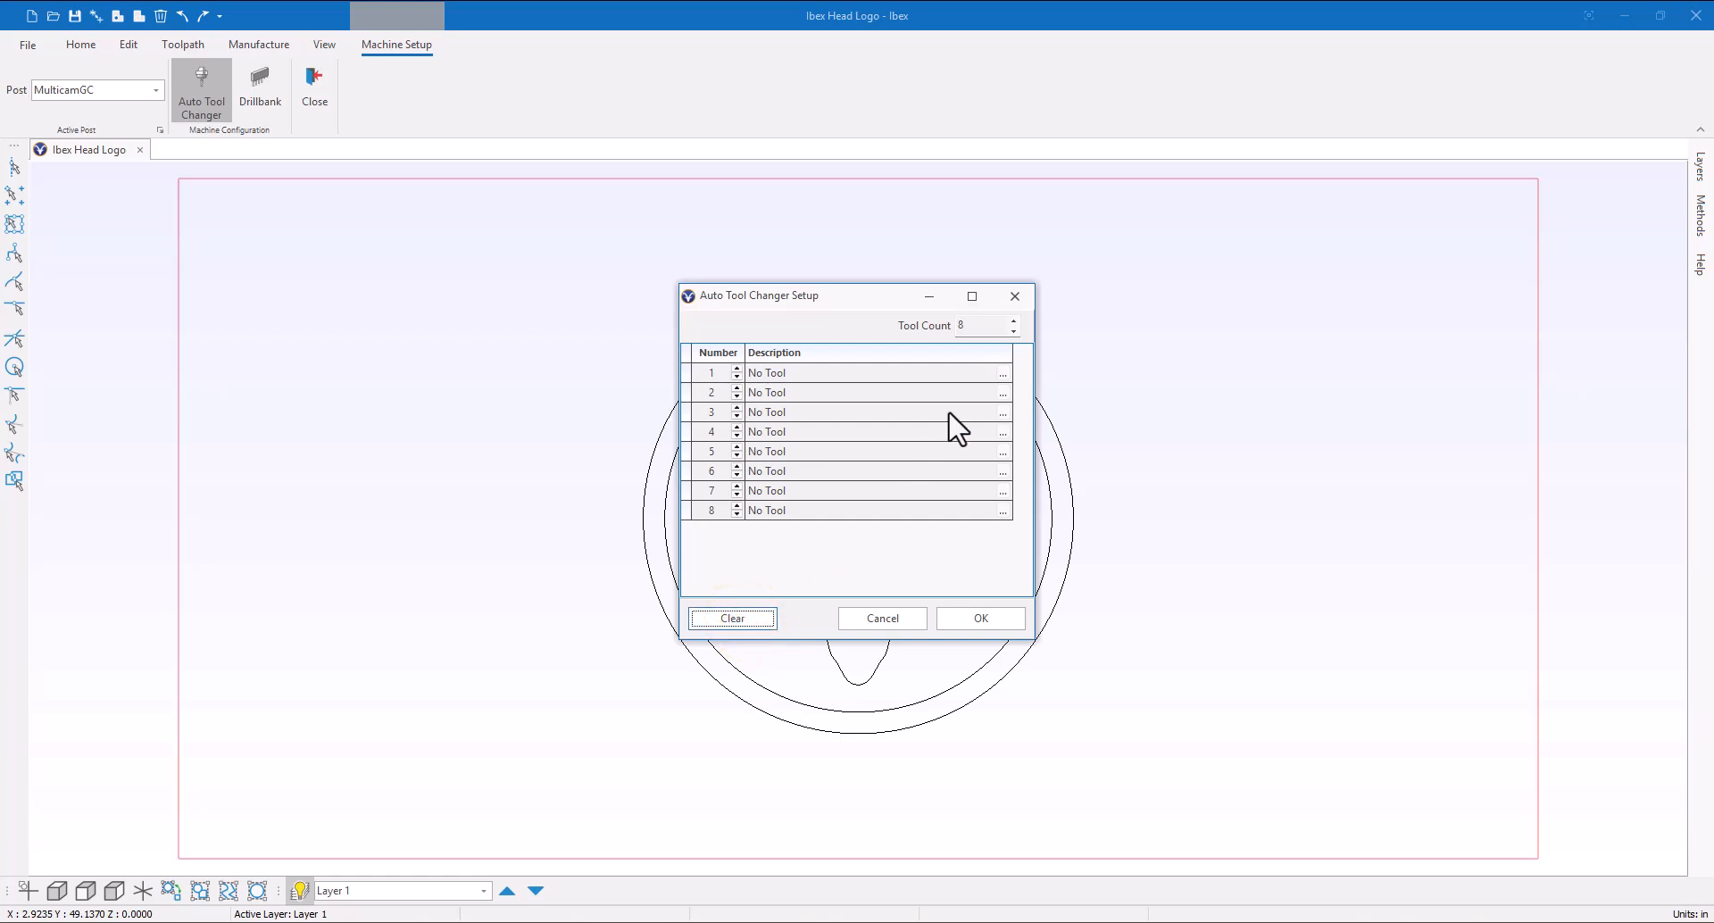
Assign a 1/4" End Mill to slot 1 and a 60 degree Conic to slot 3, then confirm the tool changer setup
click(1001, 374)
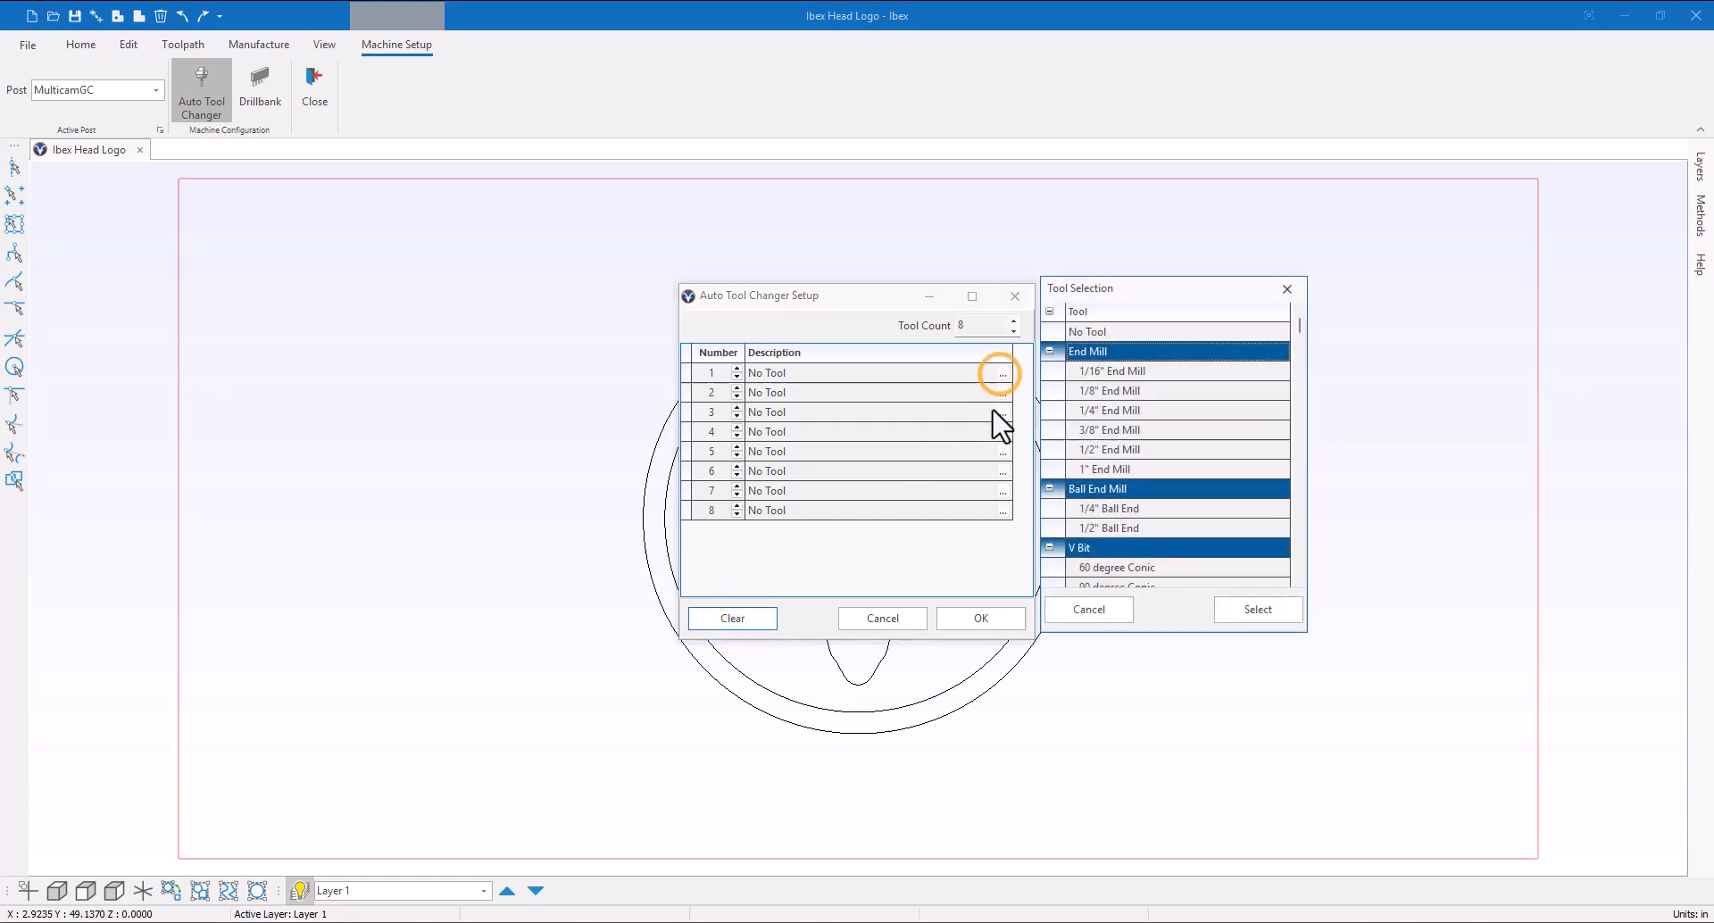
double_click(1084, 415)
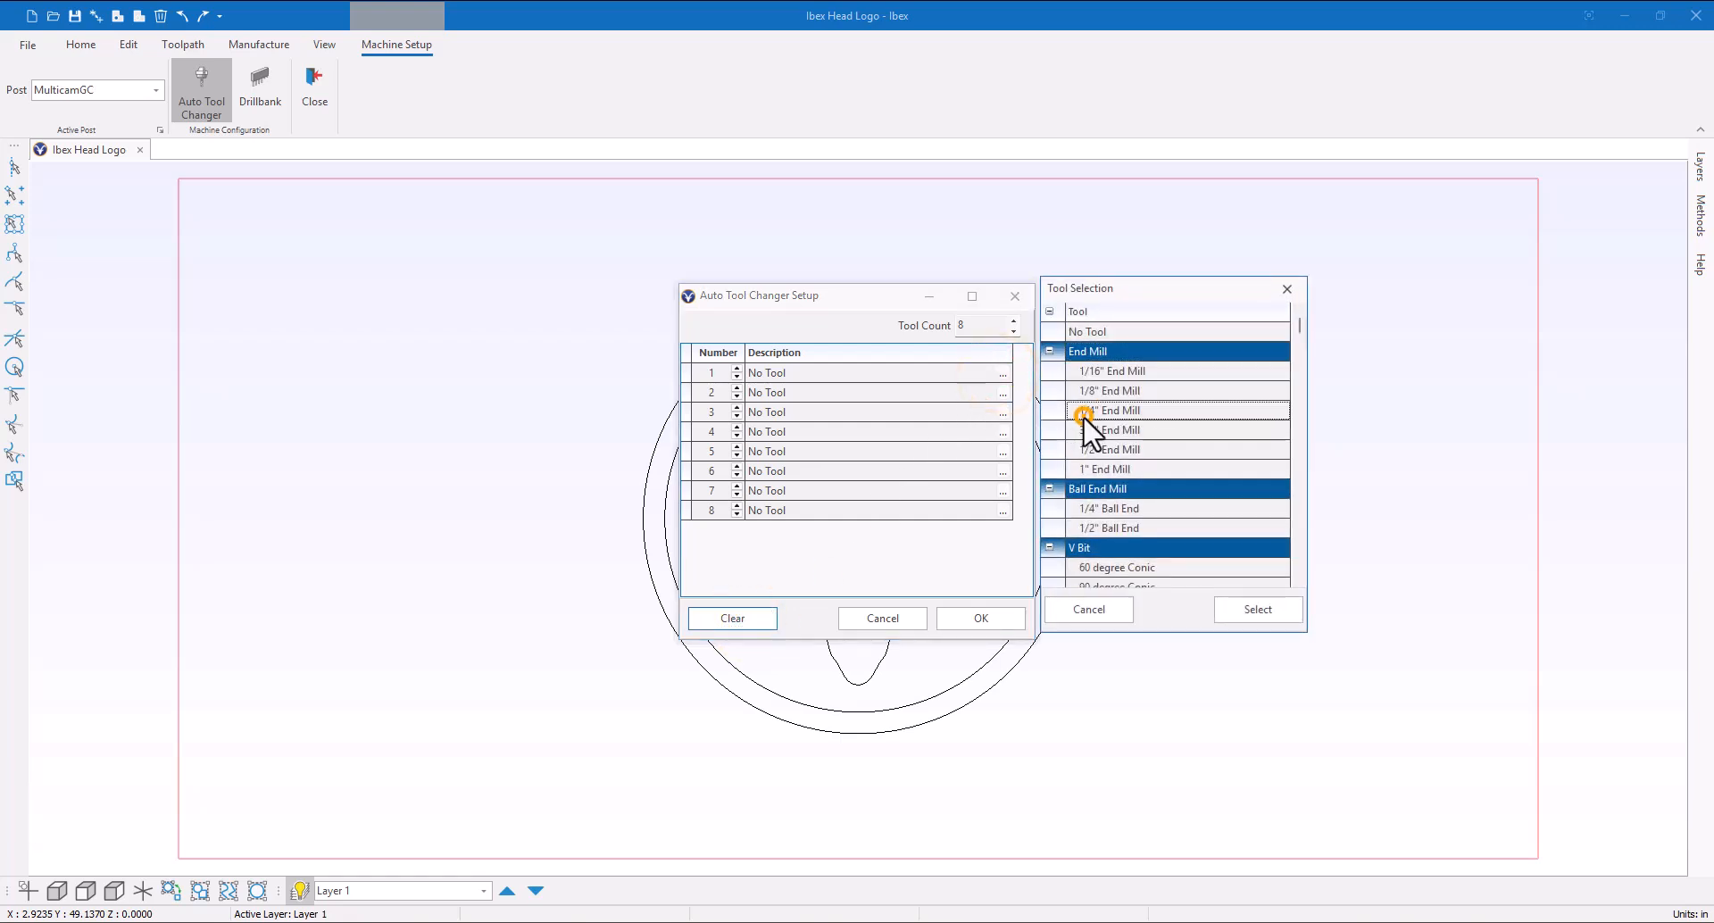
click(1003, 413)
double_click(1116, 570)
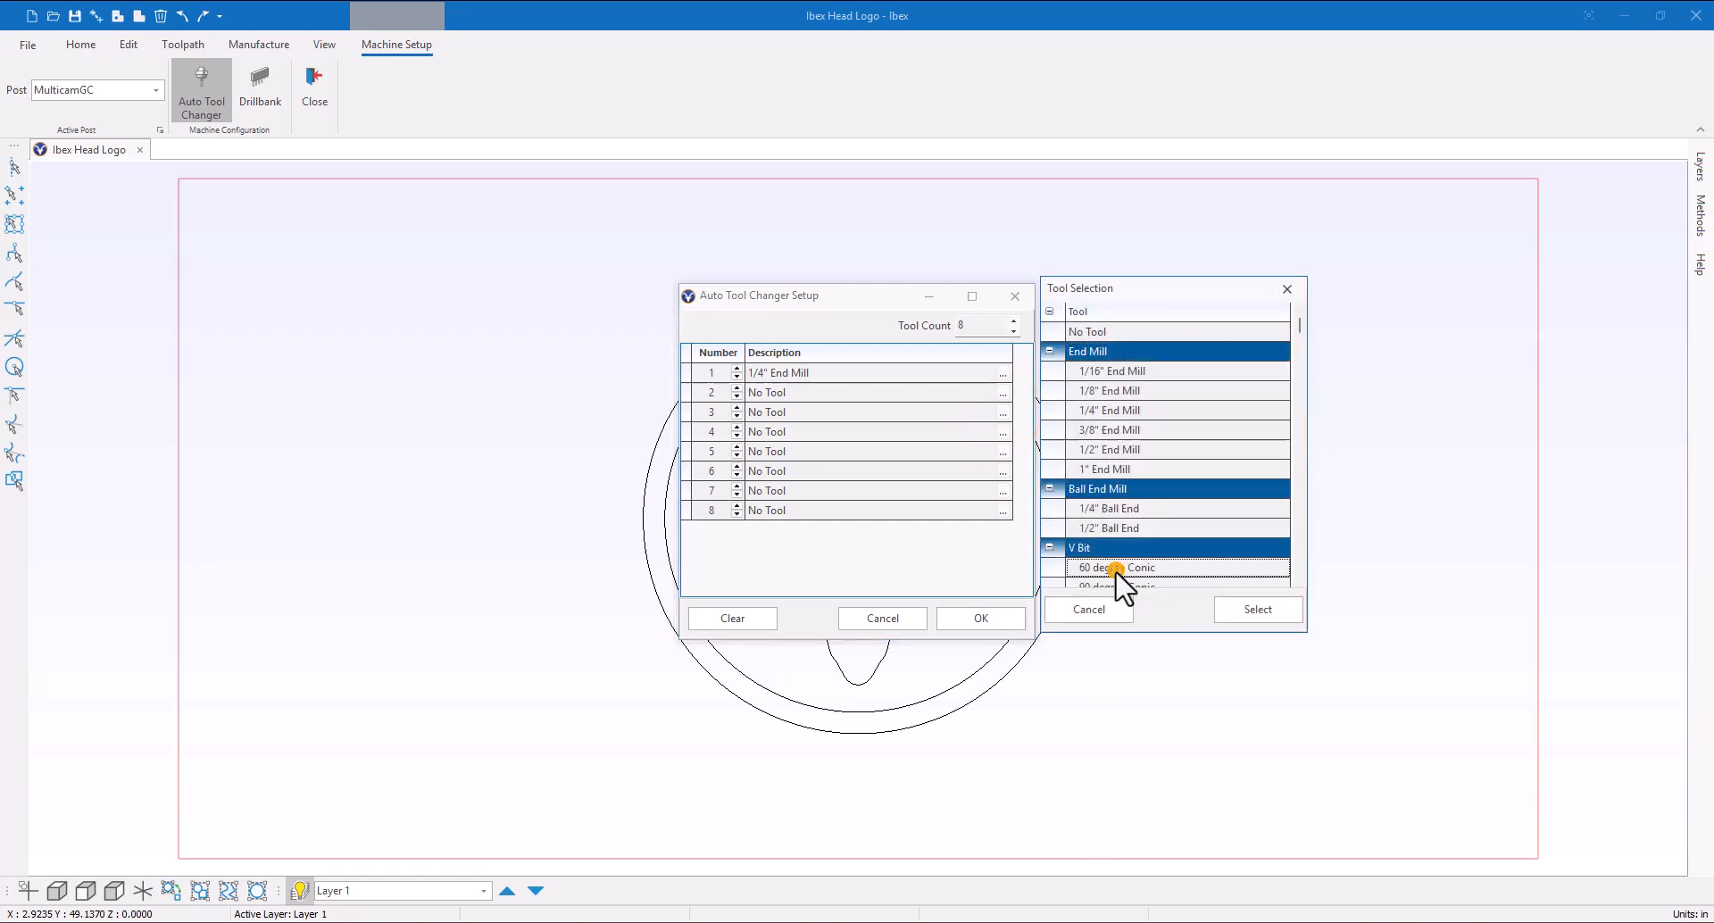
click(986, 619)
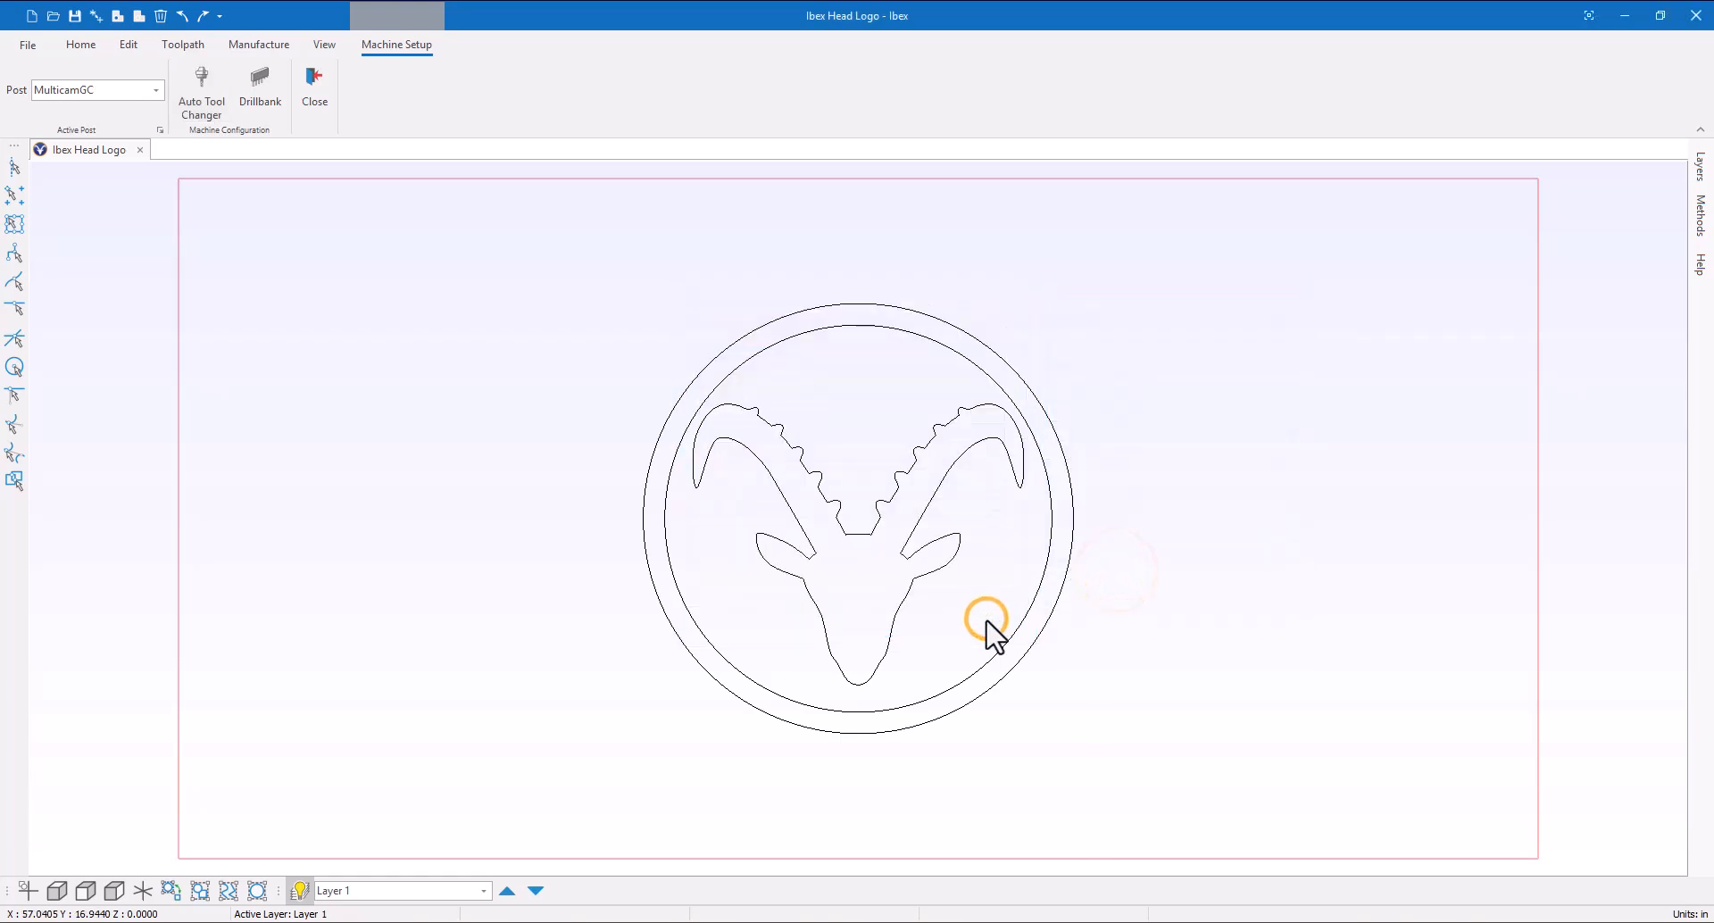
Open the Drillbank setup and set the drill count to 5
click(260, 92)
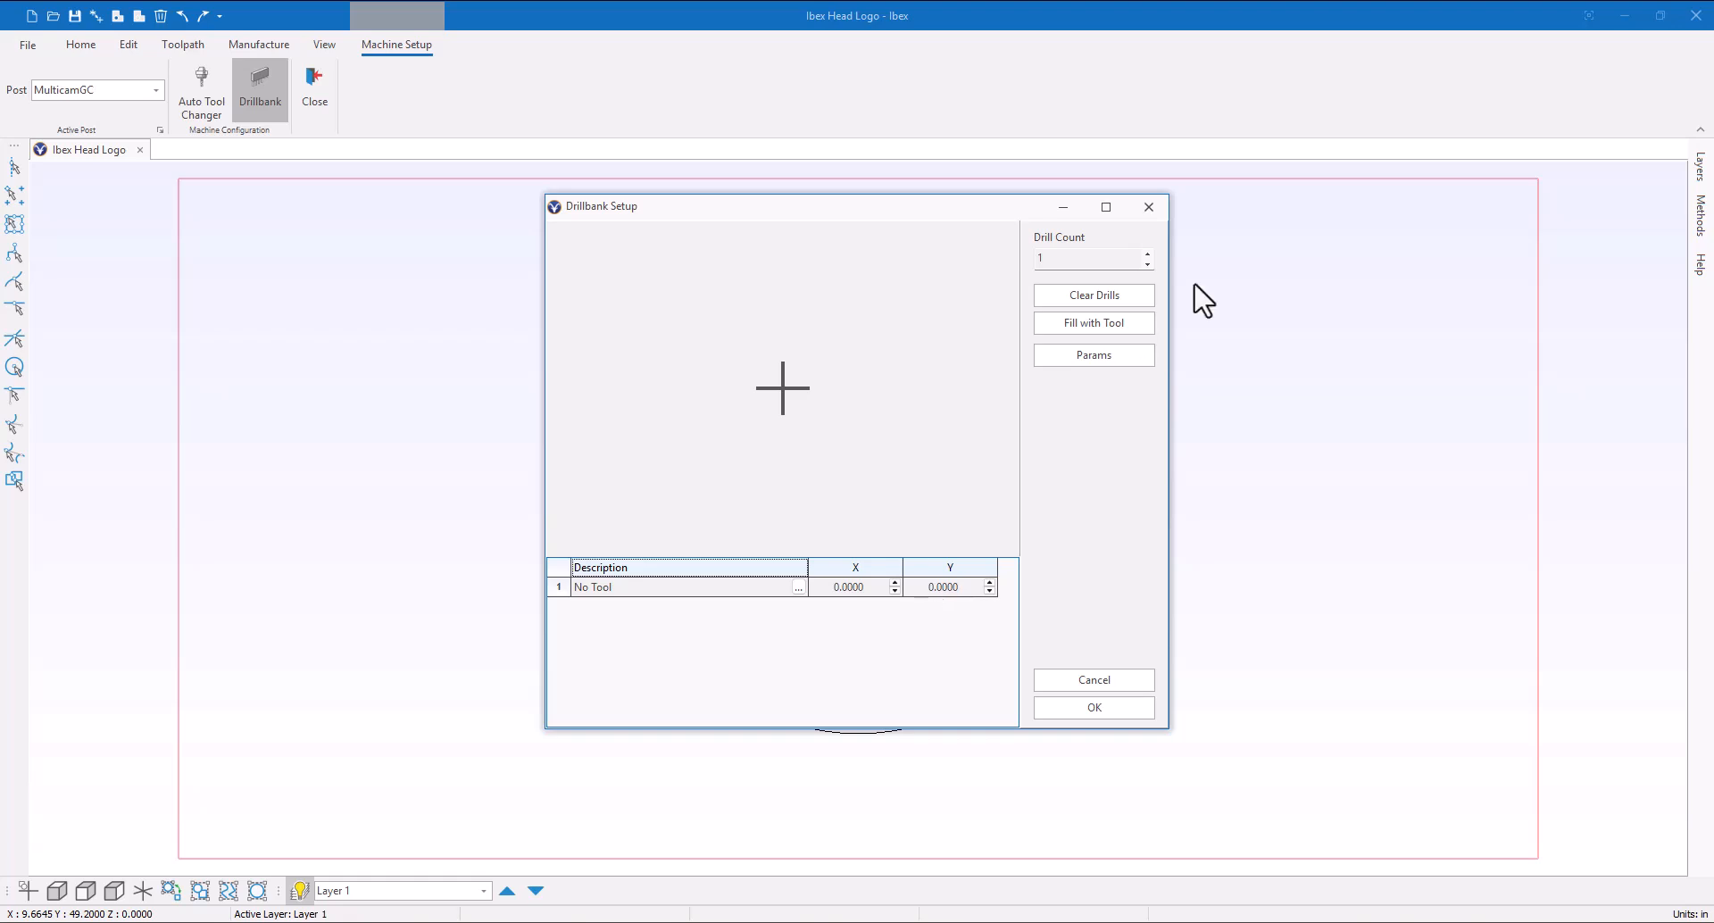
click(1147, 253)
click(1147, 253)
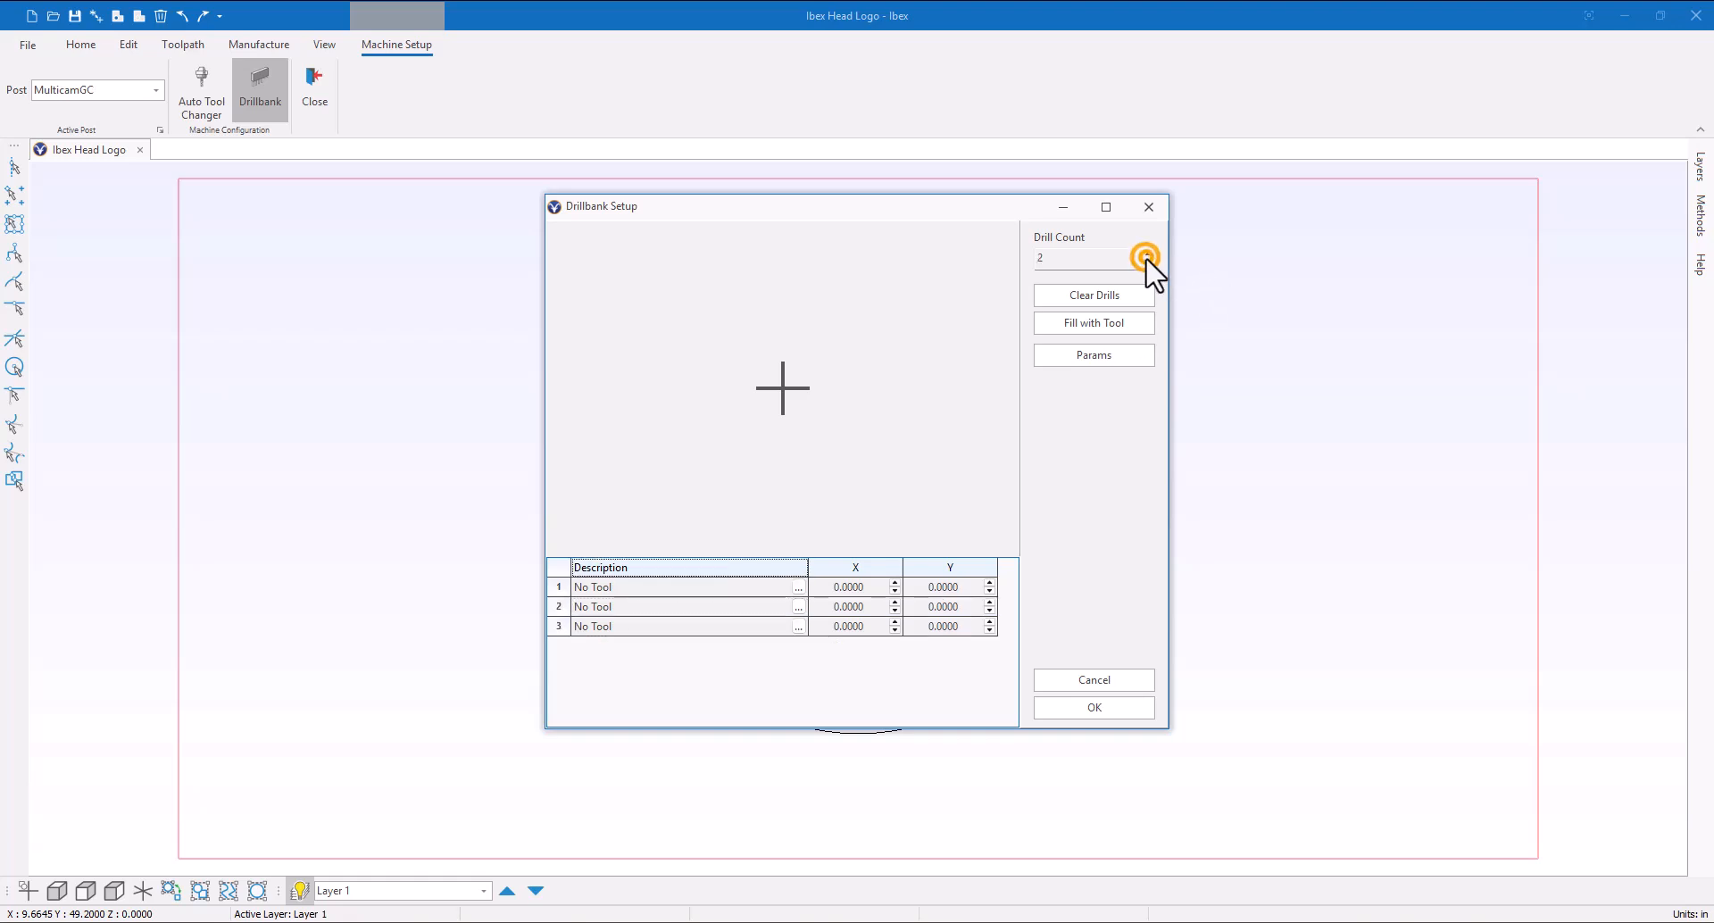
click(1148, 254)
click(1147, 254)
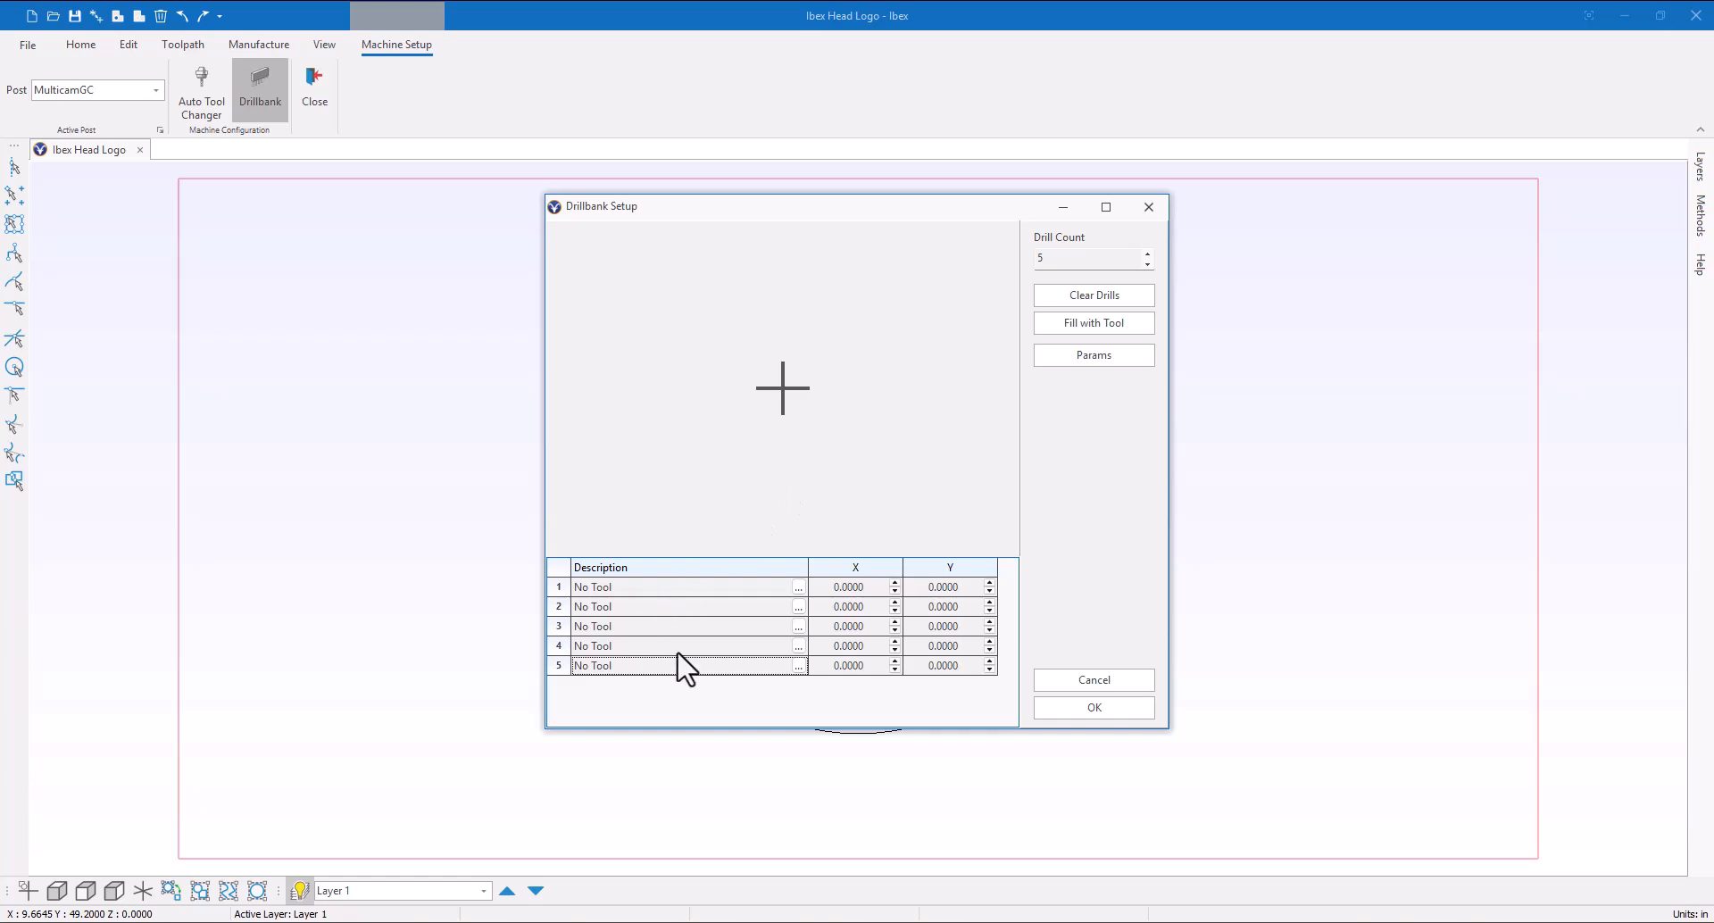
Fill all drill positions with the 1/4" Drill
click(1134, 326)
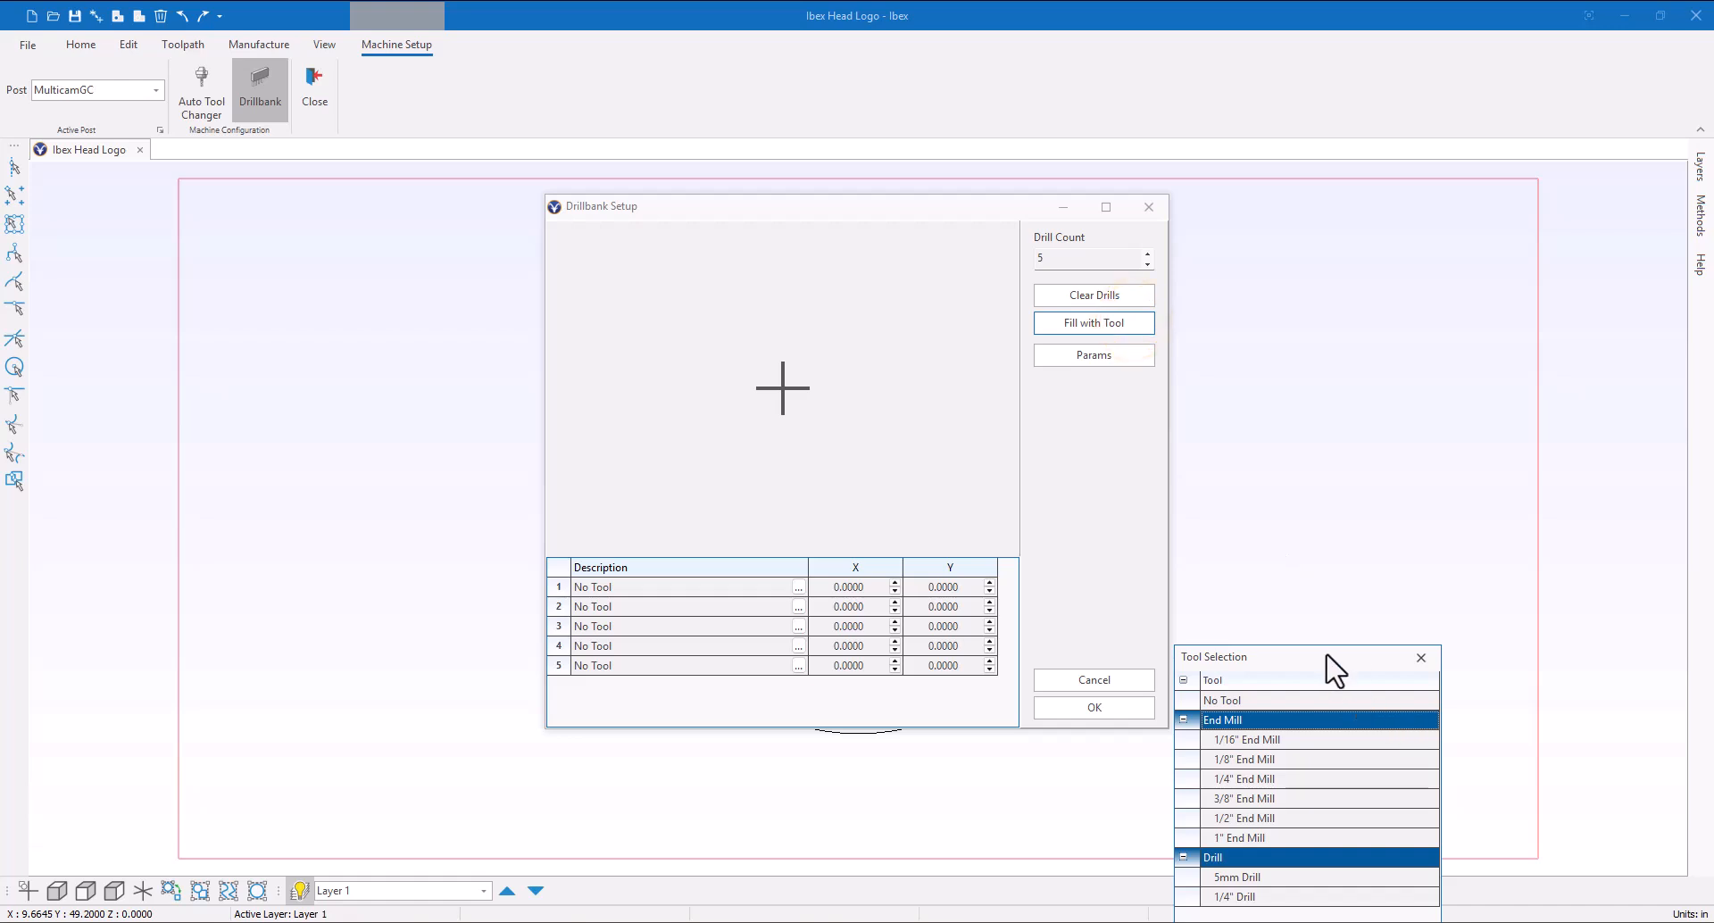
drag(1327, 649, 1332, 298)
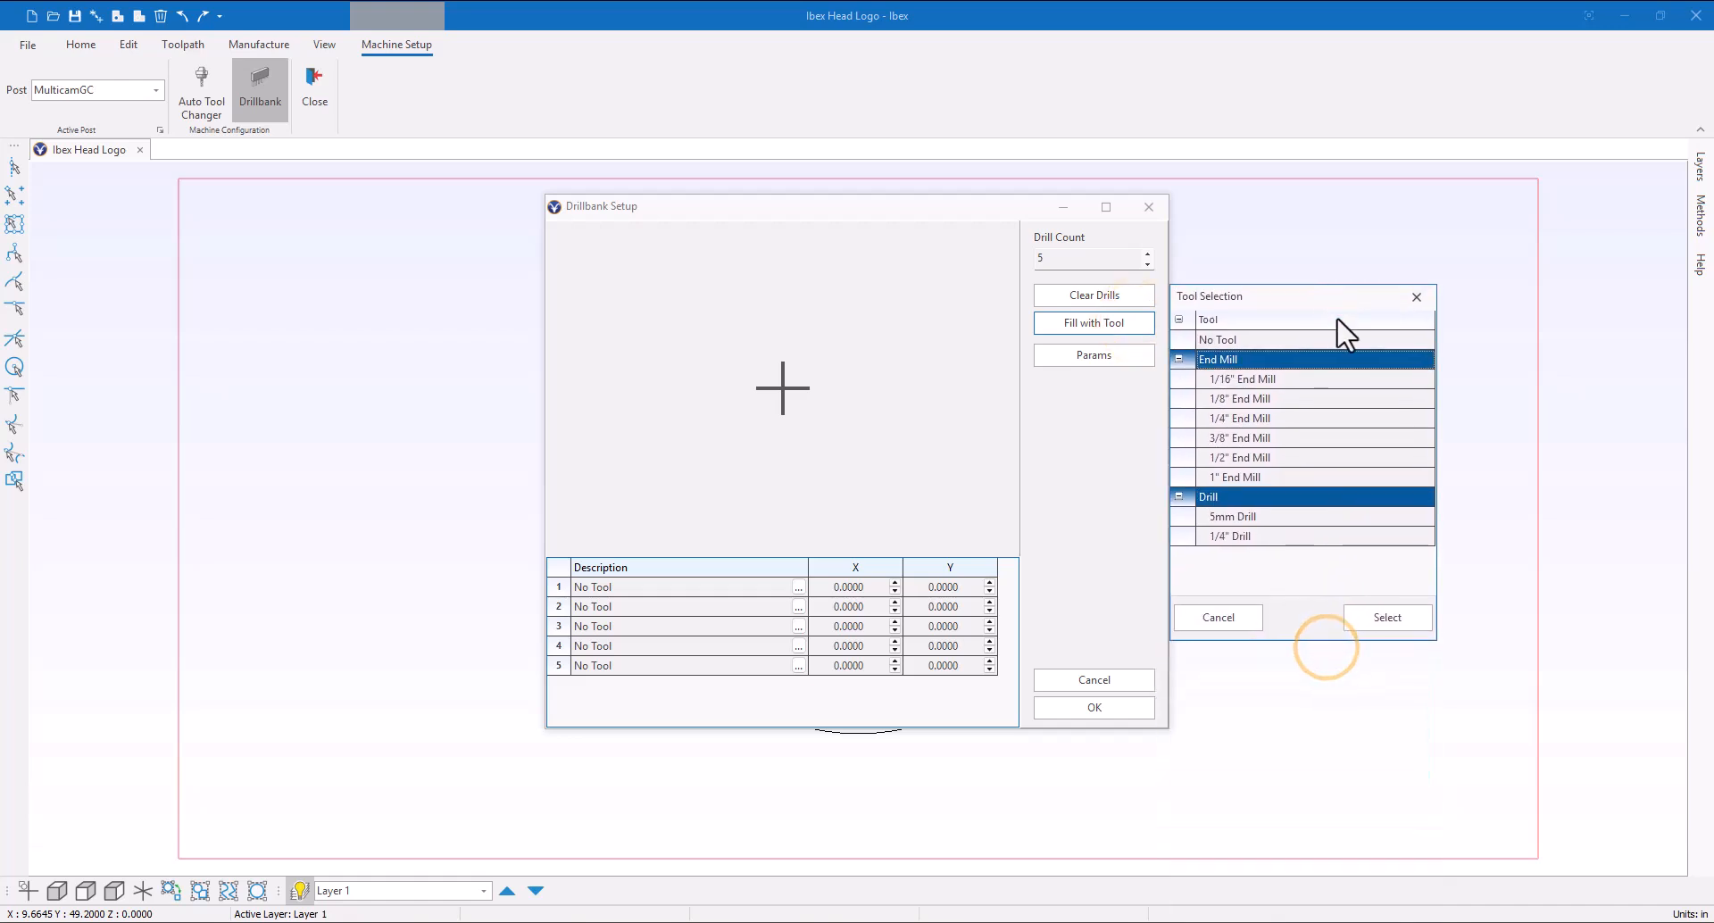
double_click(1250, 533)
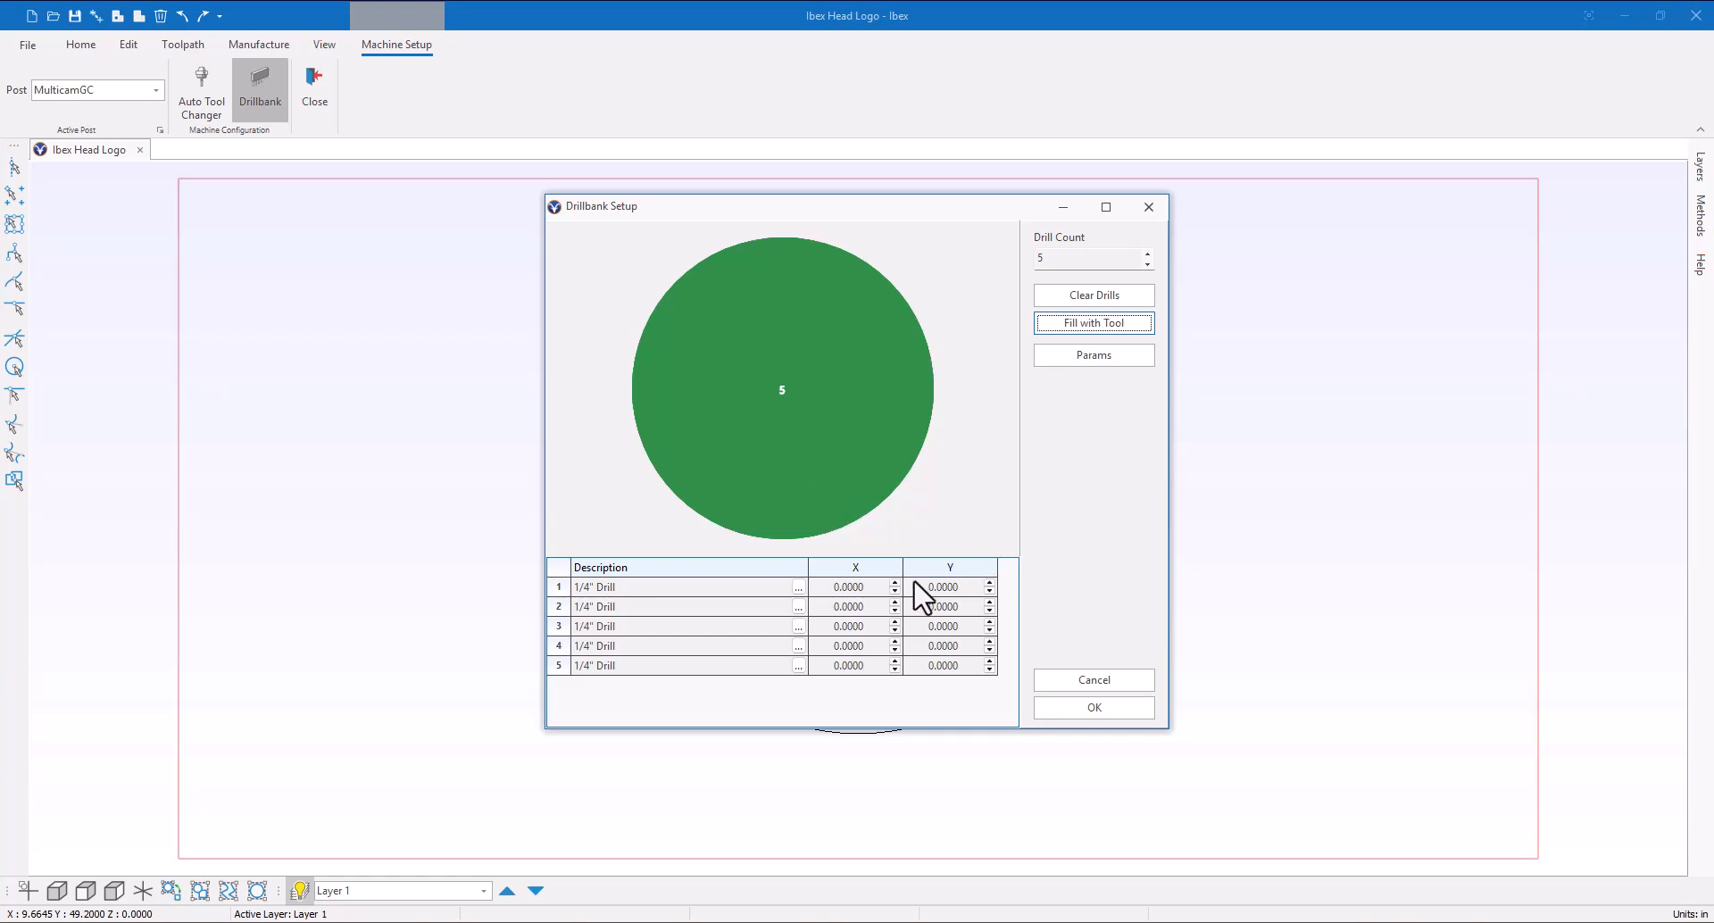
Set the Y positions of drills 2, 3, 4 and 5 to 32, 64, 64 and 64
click(990, 603)
click(990, 622)
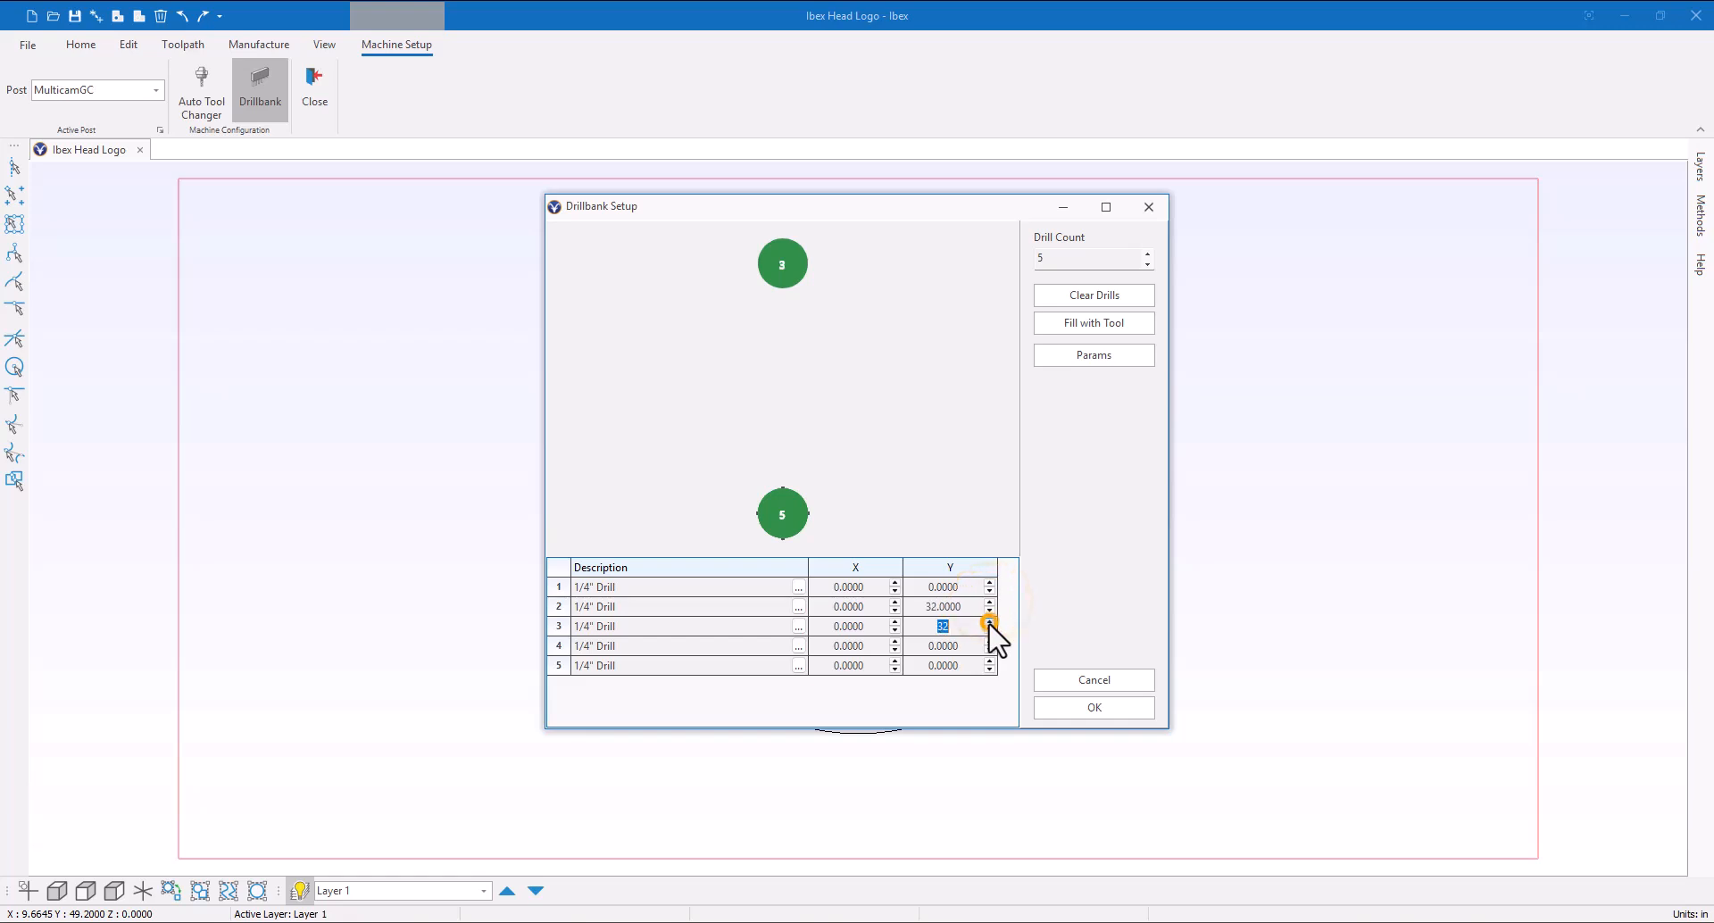
click(989, 622)
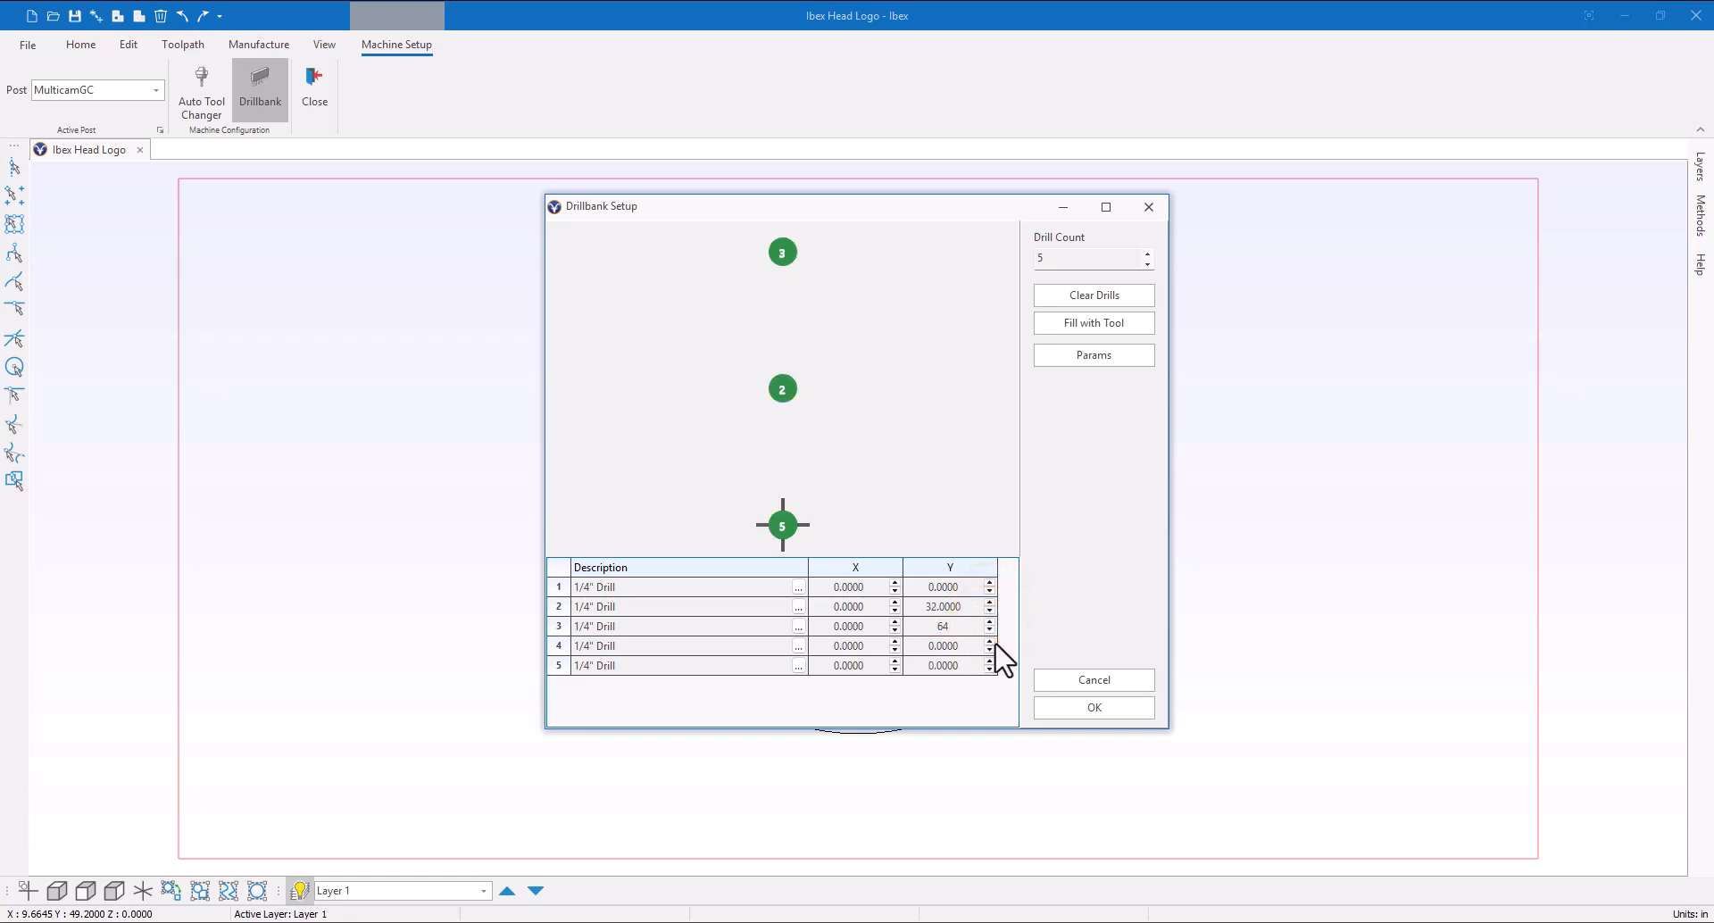
click(990, 642)
click(989, 642)
click(990, 661)
click(989, 662)
Set the X position of drill 4 to 32 and drill 5 to 64
click(895, 642)
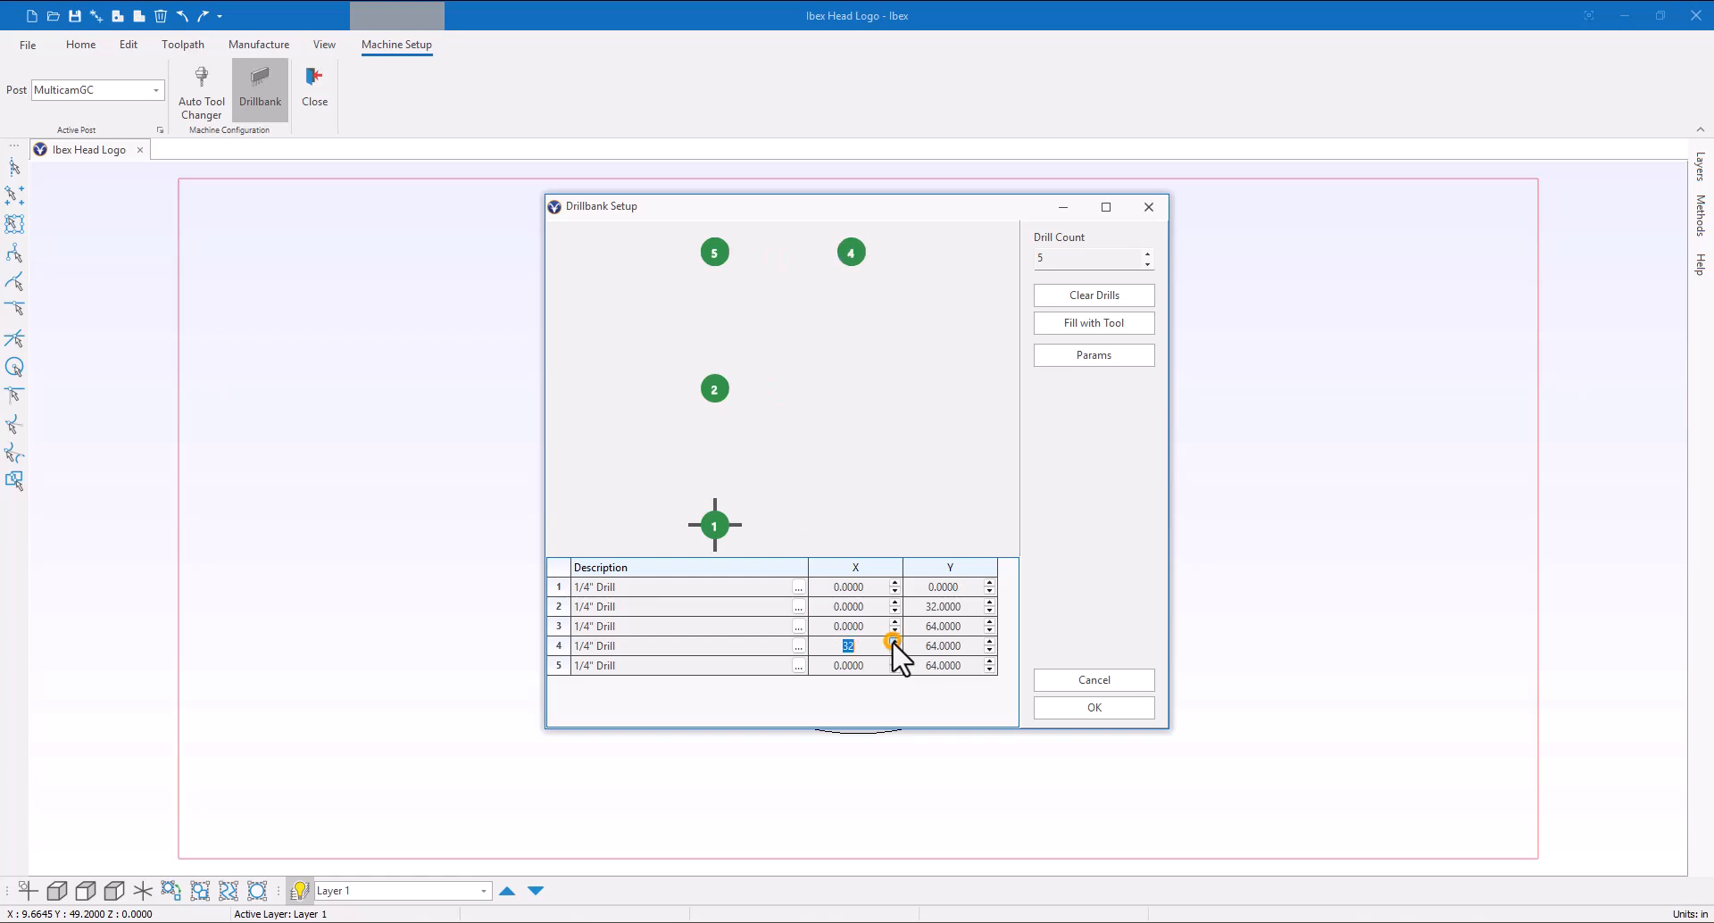
click(894, 662)
click(895, 661)
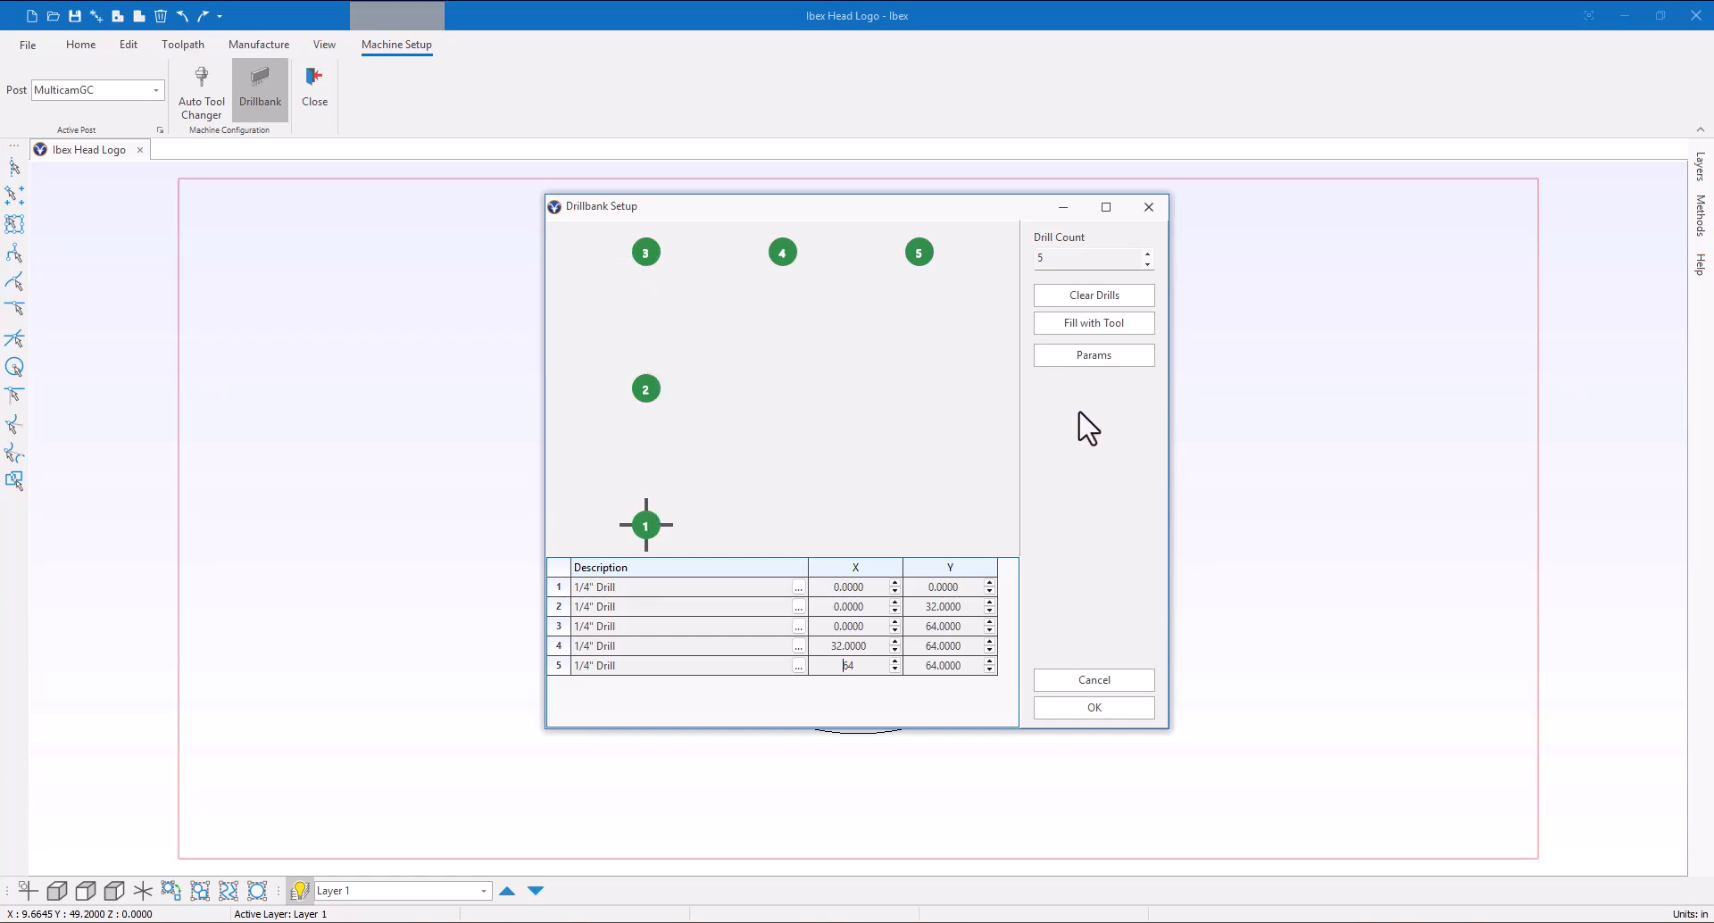
Review the drillbank parameters, then confirm the drillbank setup
click(1099, 358)
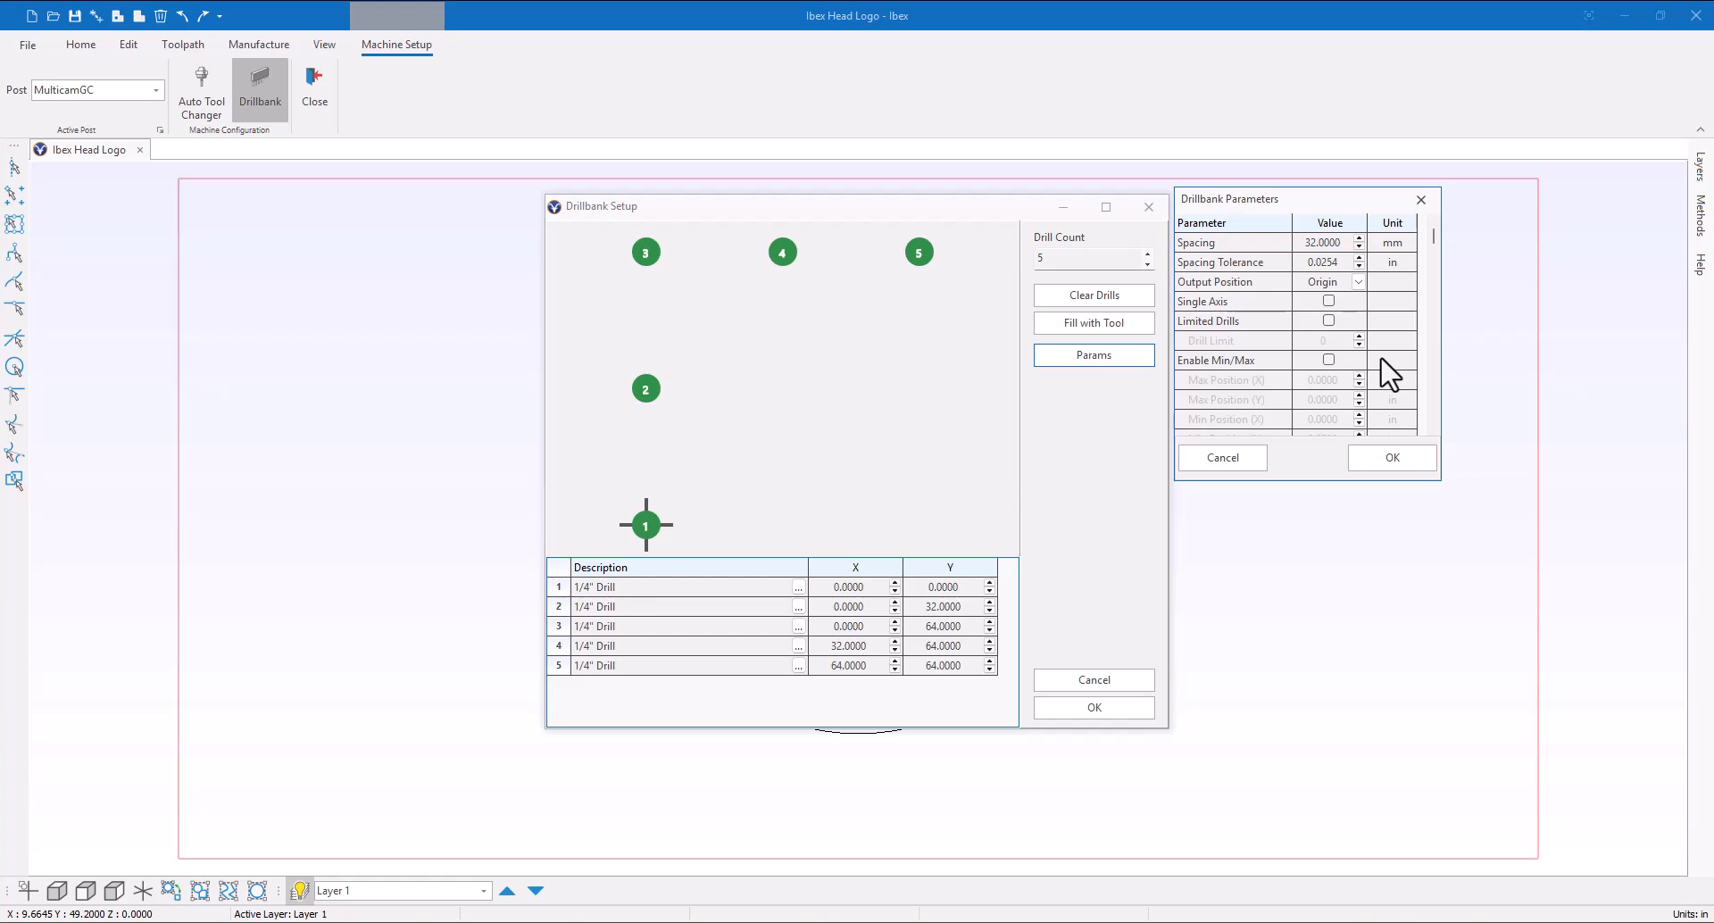
click(1391, 457)
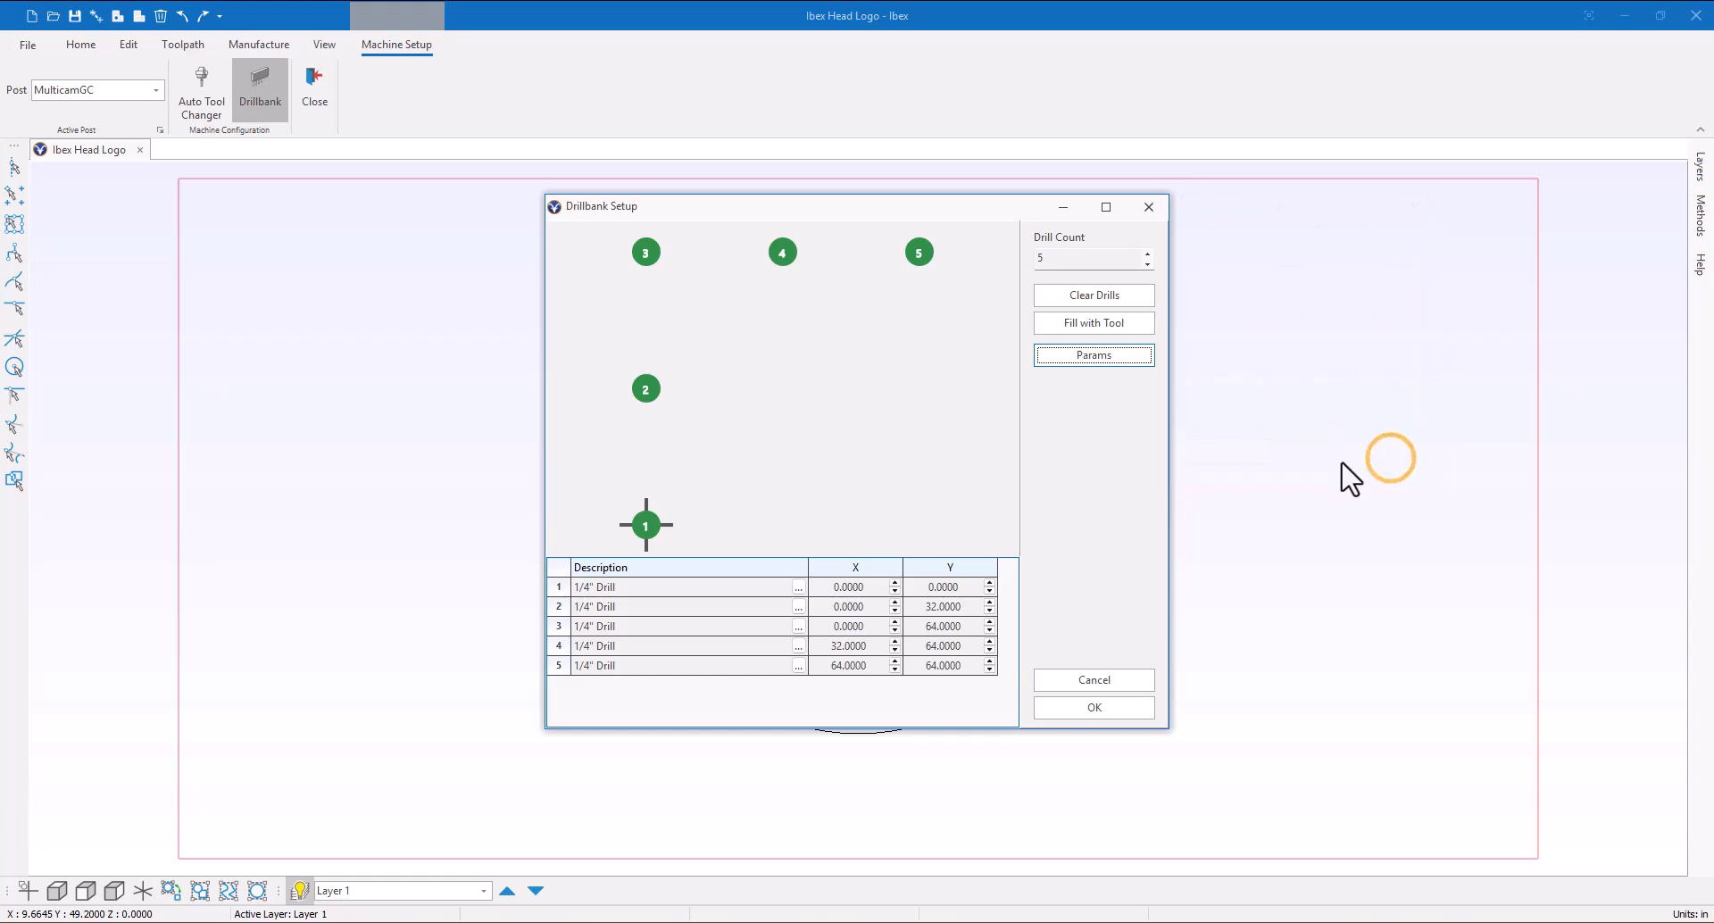
click(1116, 706)
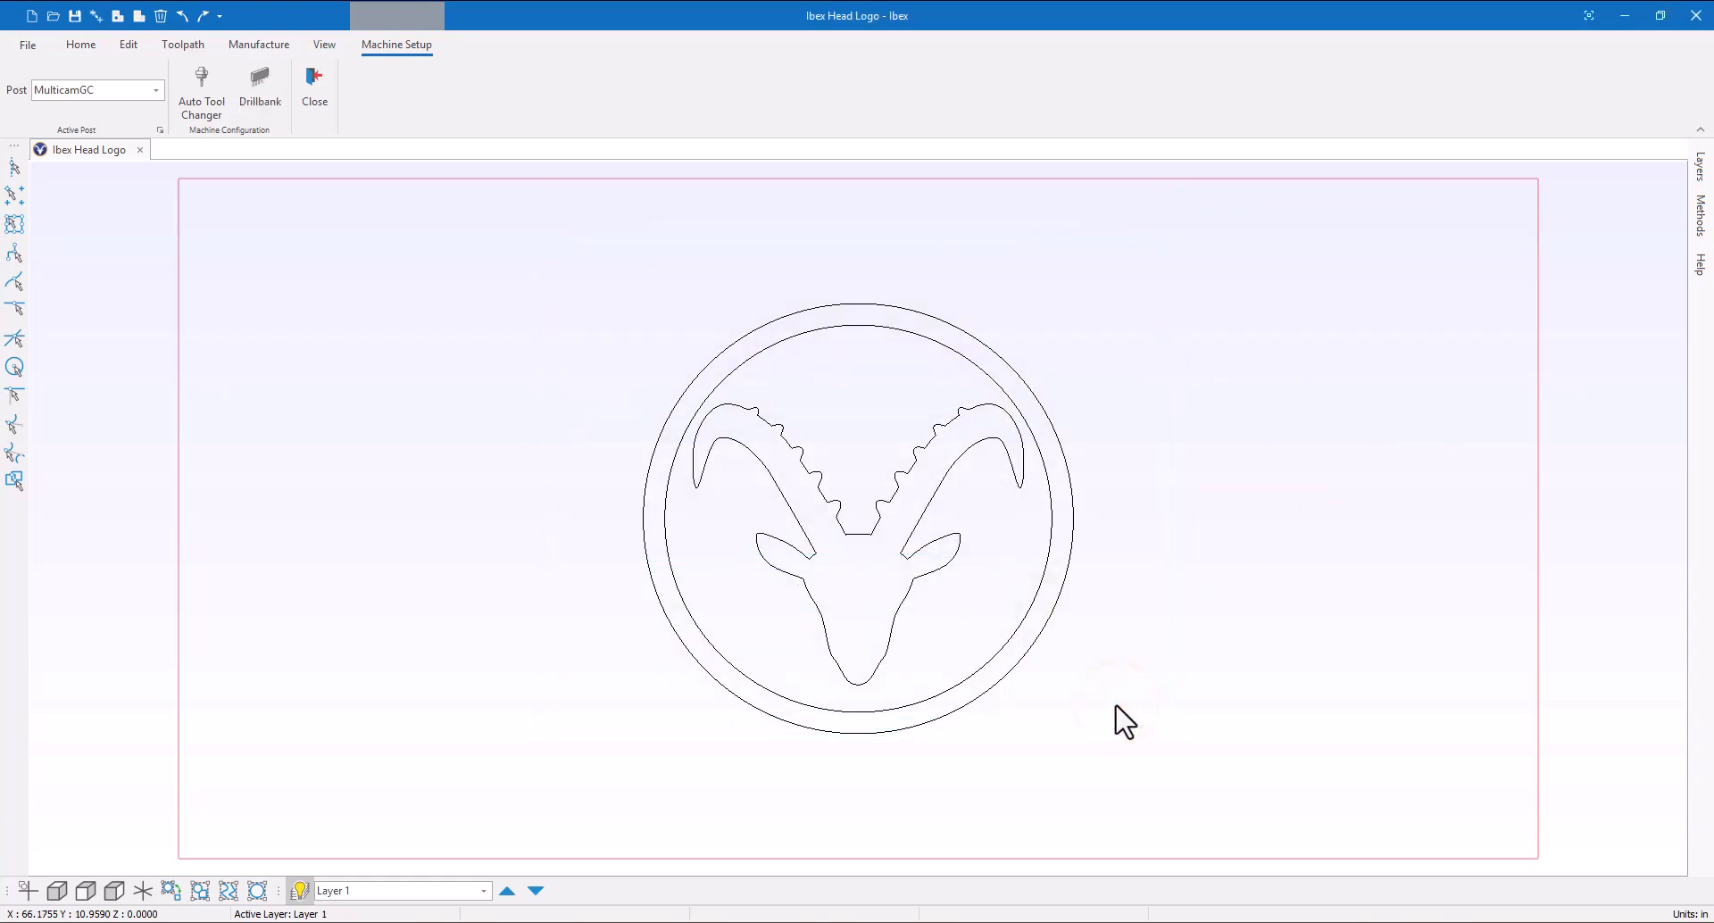